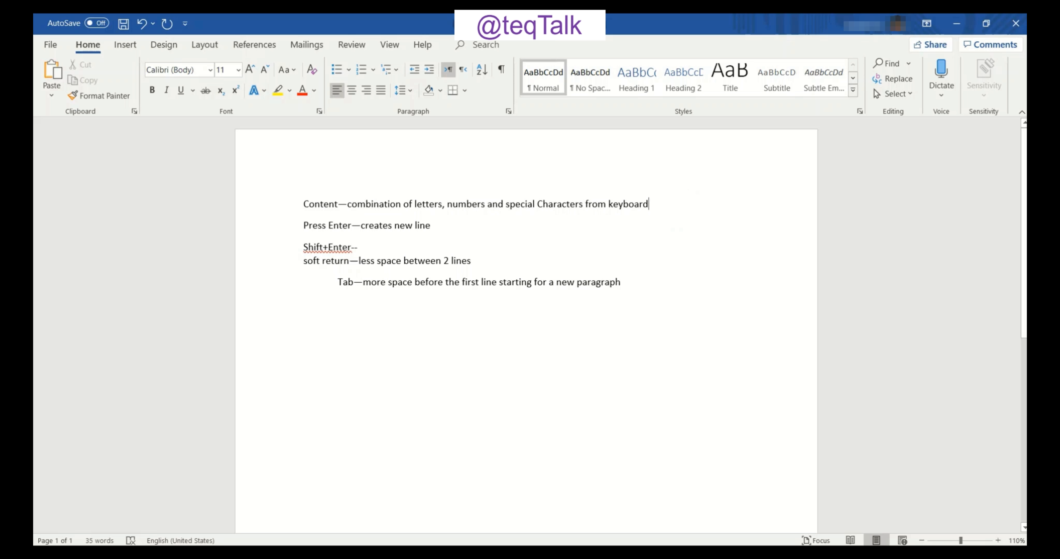
- Append "a b c d 1 2 3 4 @" to the end of the first line, after "keyboard"
click(651, 204)
text(a)
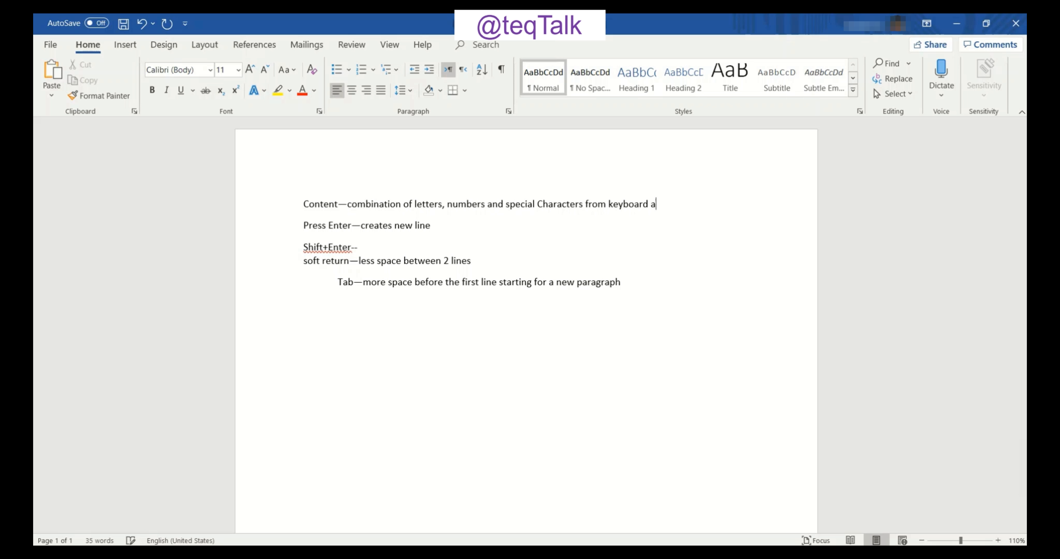
text( b c d 1 2 3 4 @!$)
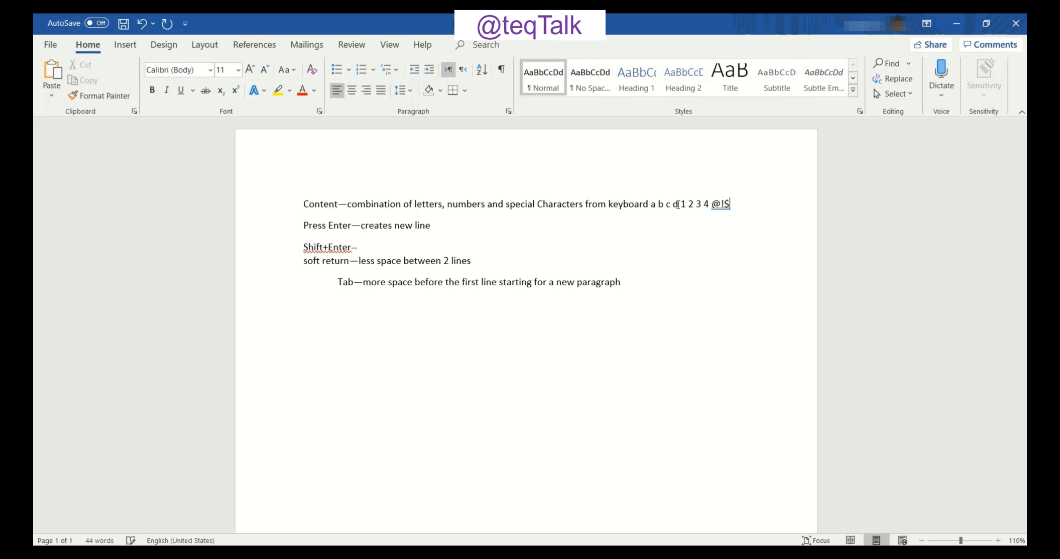
key(BackSpace)
key(BackSpace)
key(BackSpace)
text(@)
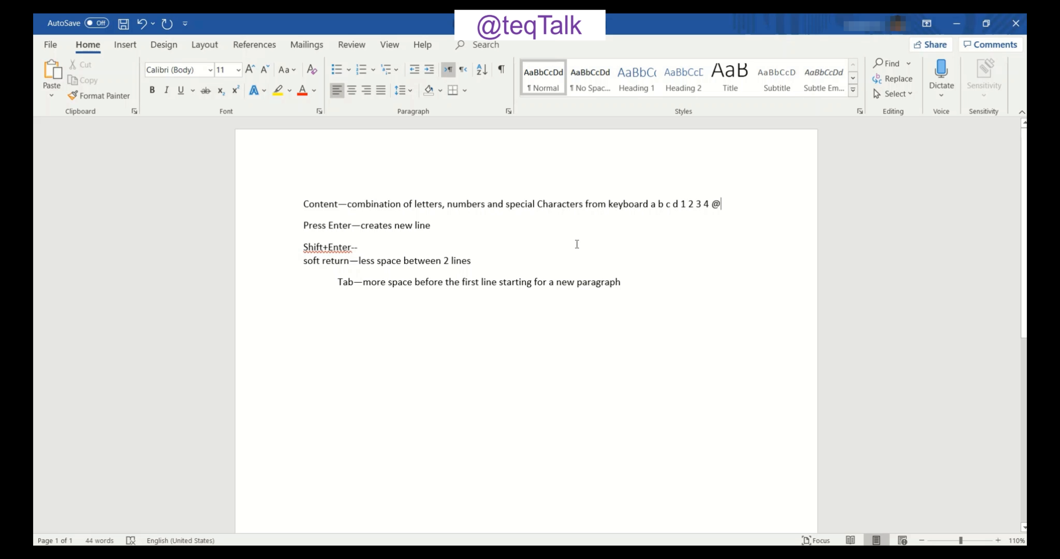
- Insert an empty paragraph below the "Press Enter—creates new line" line
click(474, 225)
key(Return)
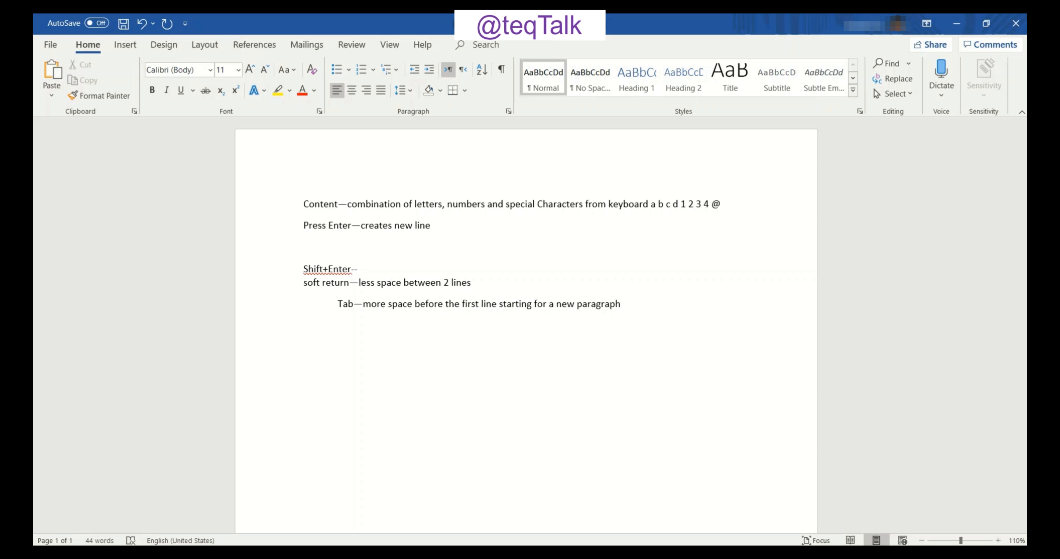
click(379, 269)
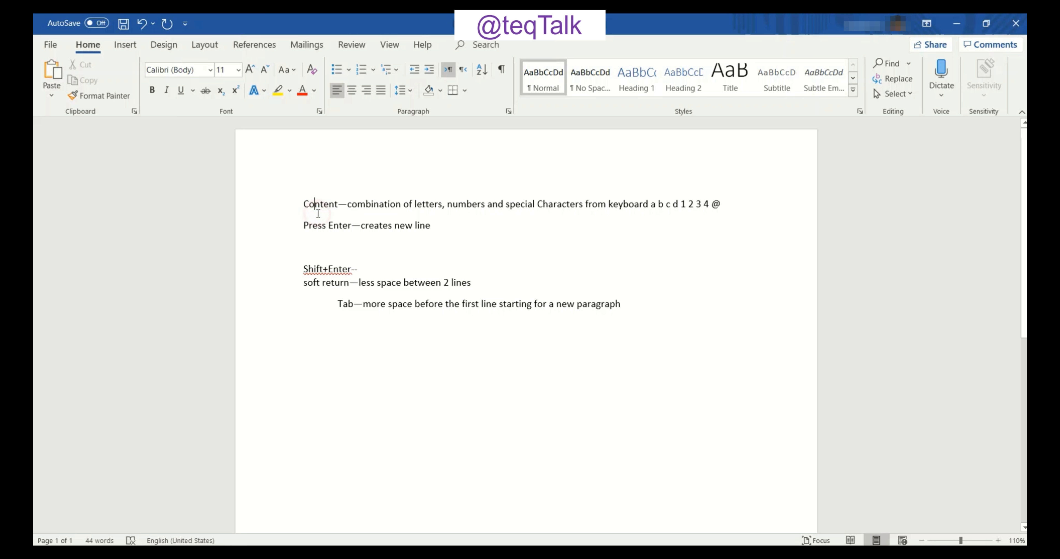
- Start a new paragraph below the Tab sentence and enter "fhj" in it
double_click(314, 204)
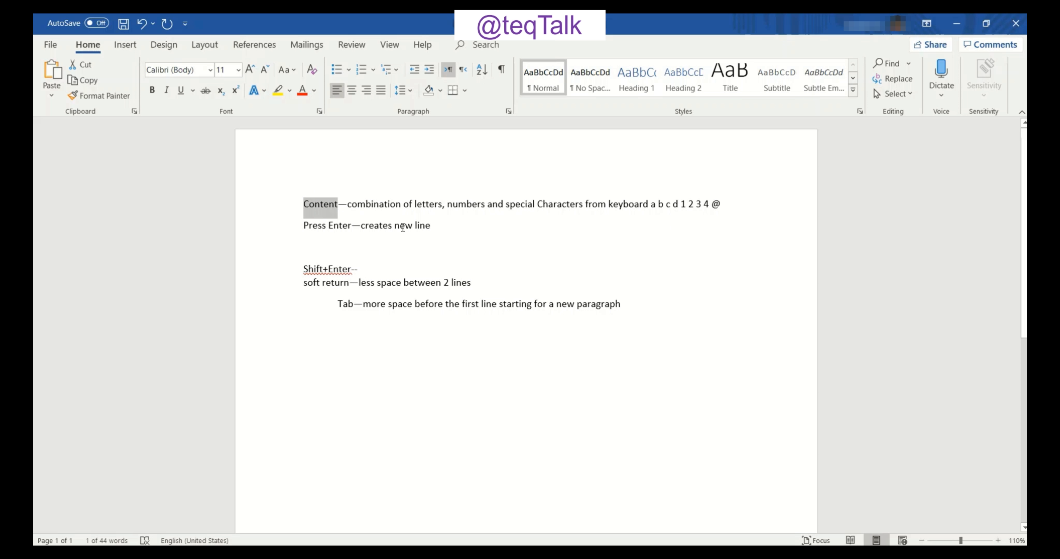
click(630, 307)
key(Return)
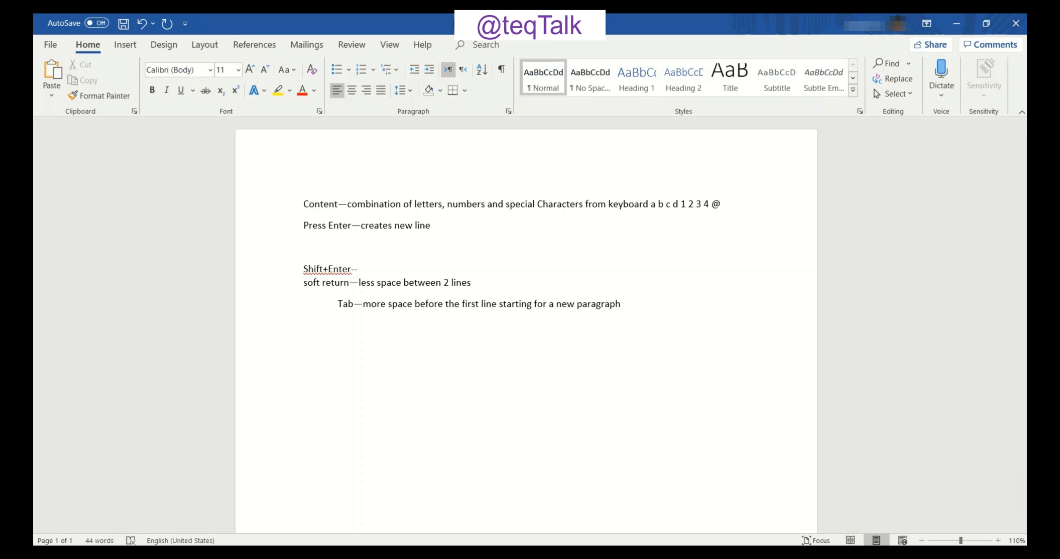
text(fhj)
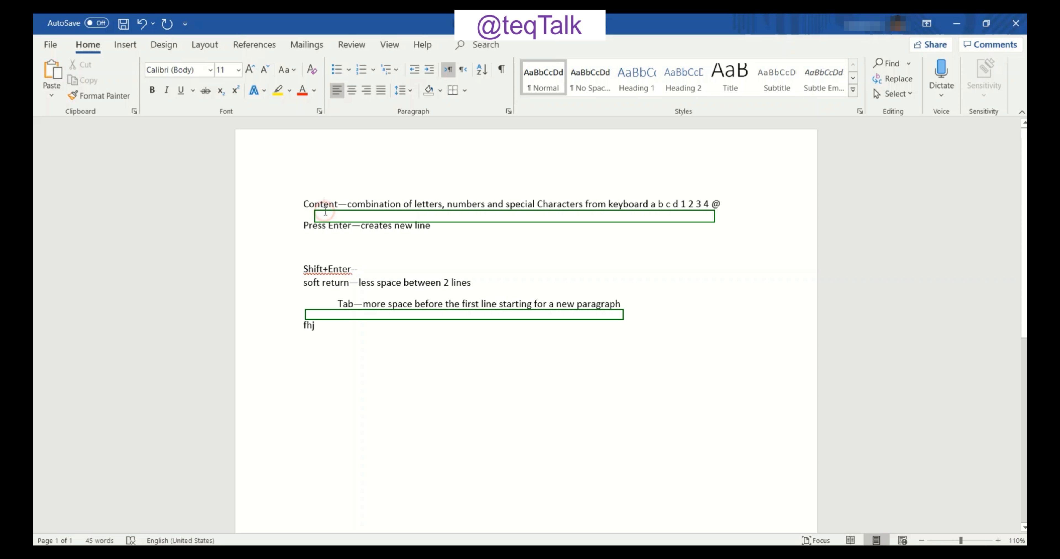
double_click(326, 215)
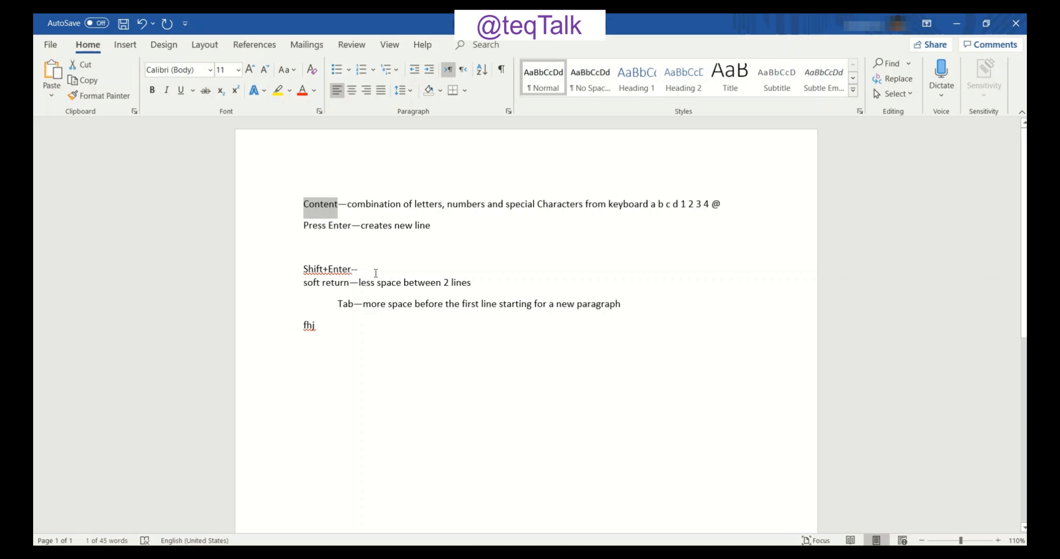
click(372, 268)
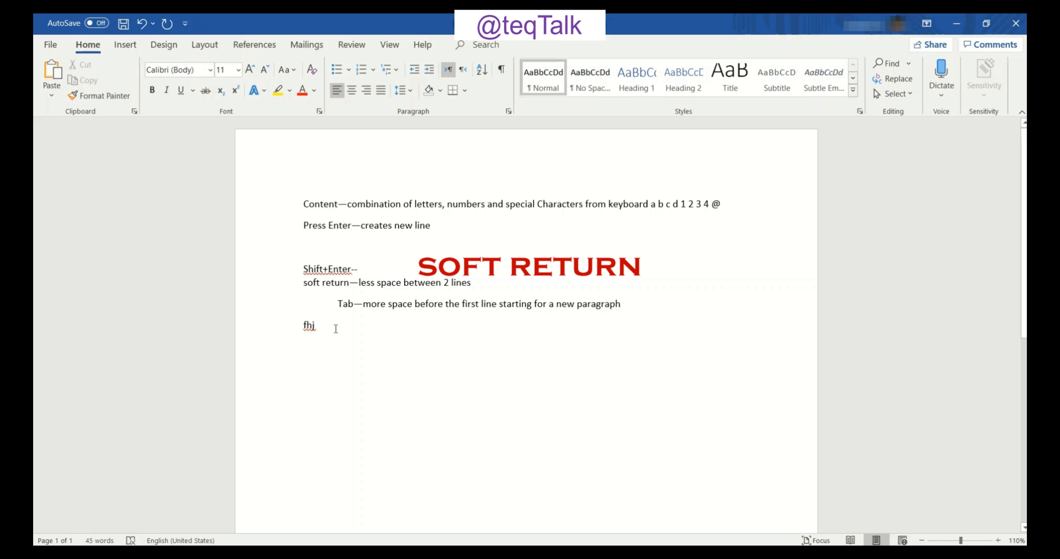
- Delete the text "fhj" below the Tab sentence, keeping its paragraph empty
click(336, 329)
key(BackSpace)
key(BackSpace)
key(BackSpace)
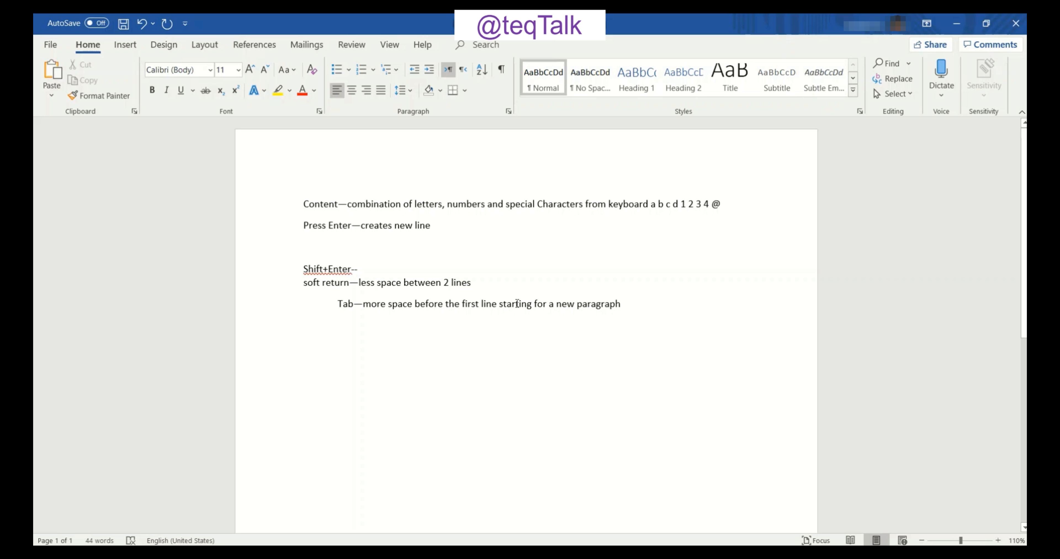
click(517, 305)
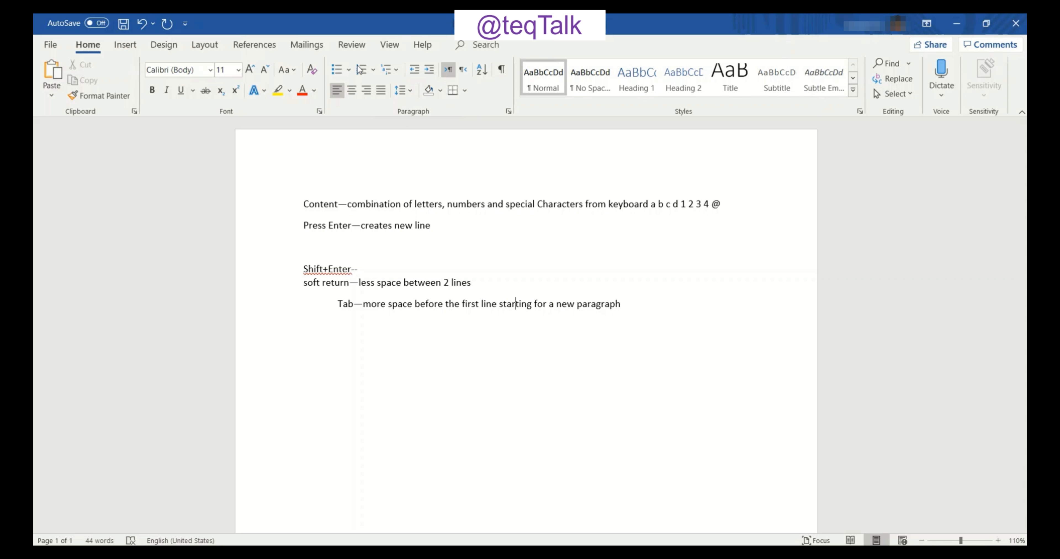
- Show the formatting marks, examine the paragraph marks at the ends of the first lines, and hide the marks again
click(504, 71)
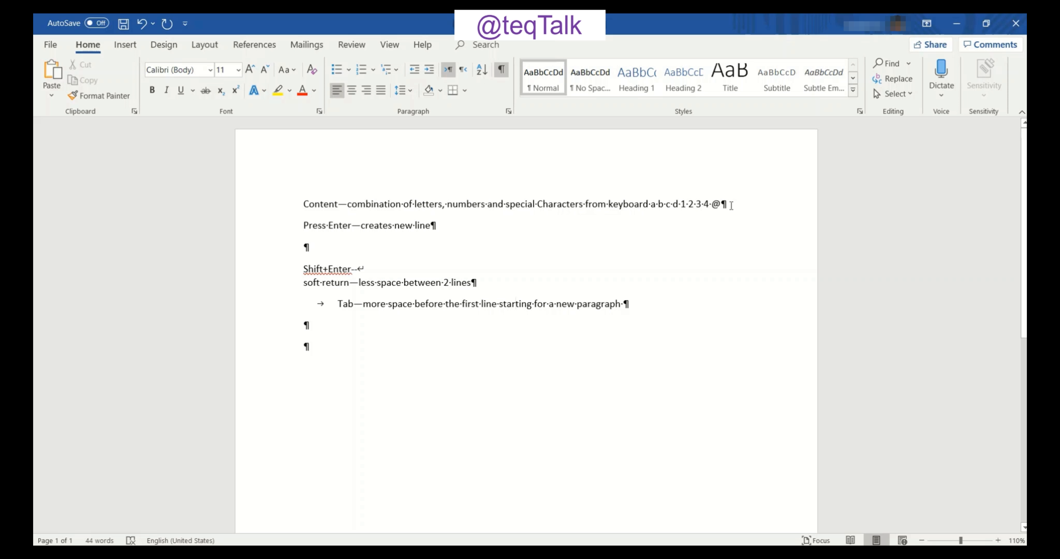
click(731, 205)
click(446, 223)
click(447, 227)
click(320, 248)
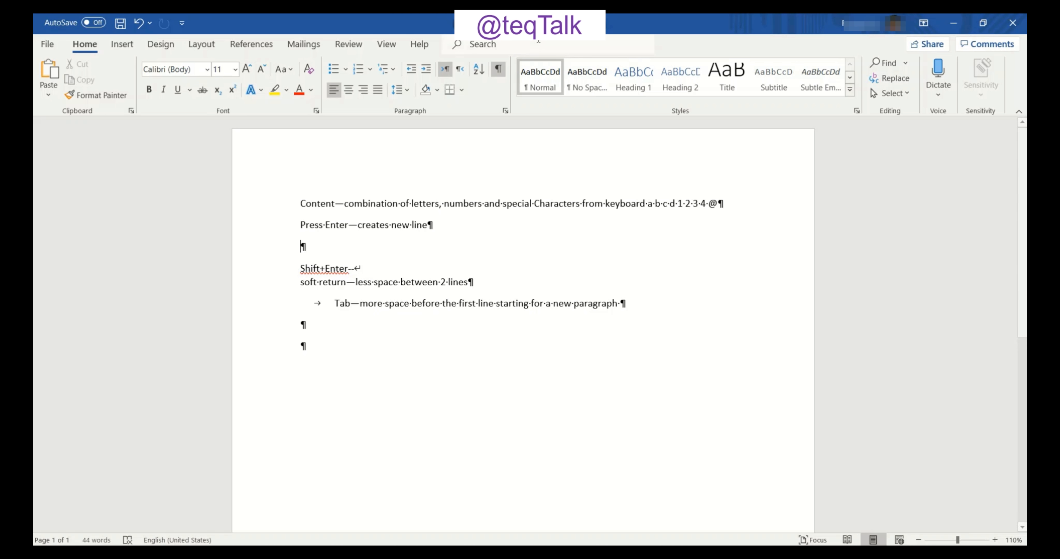
click(498, 71)
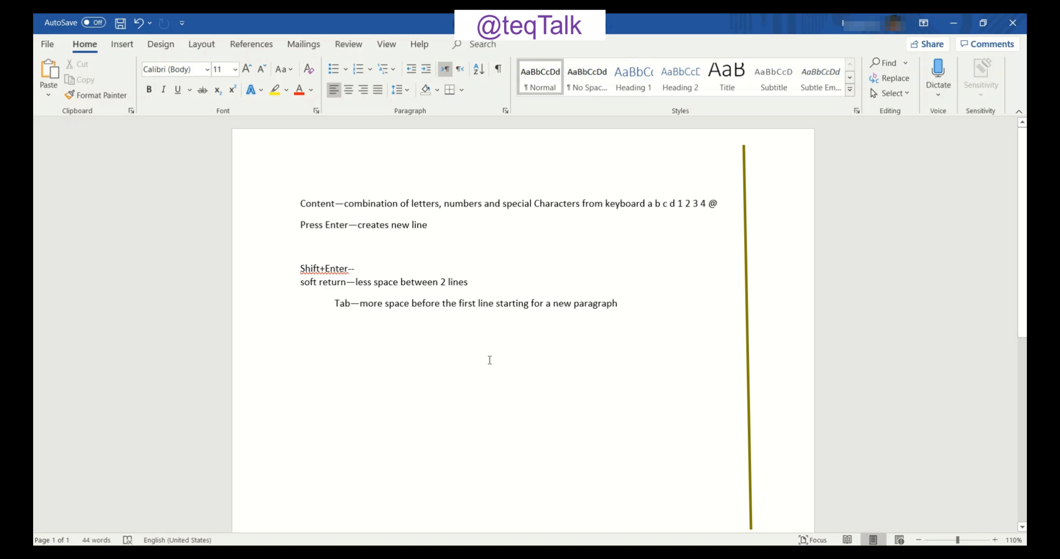
- Fill the empty last line with a long run of the letter m, followed by a tab
click(302, 345)
text(mmmmmmmmmmmmmmmmmmmmmmmmmmmmmmmmmmmmmmmmmmmmmmmmmmmmmmmmmmmm)
key(Tab)
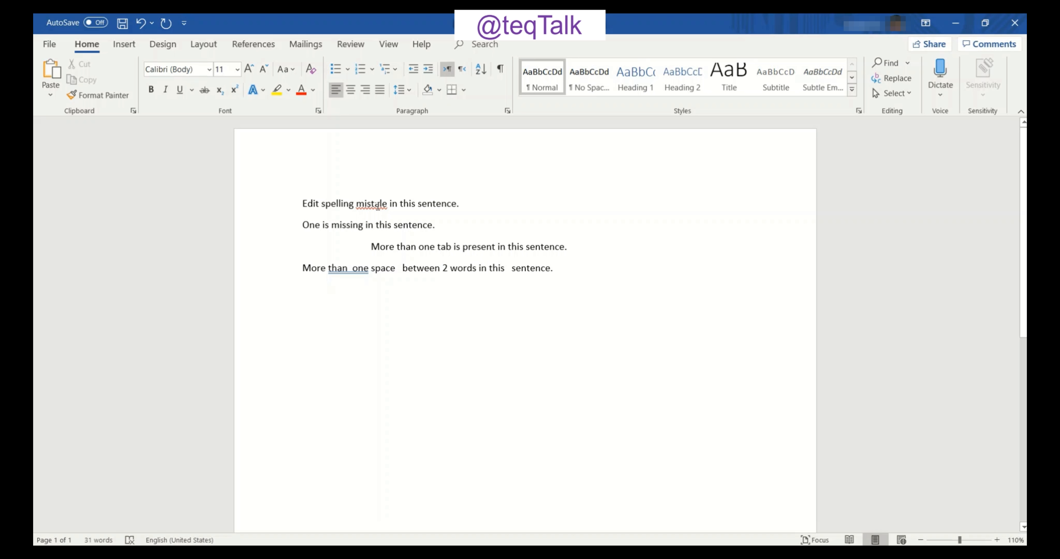
- Correct the misspelled "mistale" in the first sentence with the spelling suggestion "mistake"
click(377, 205)
right_click(376, 205)
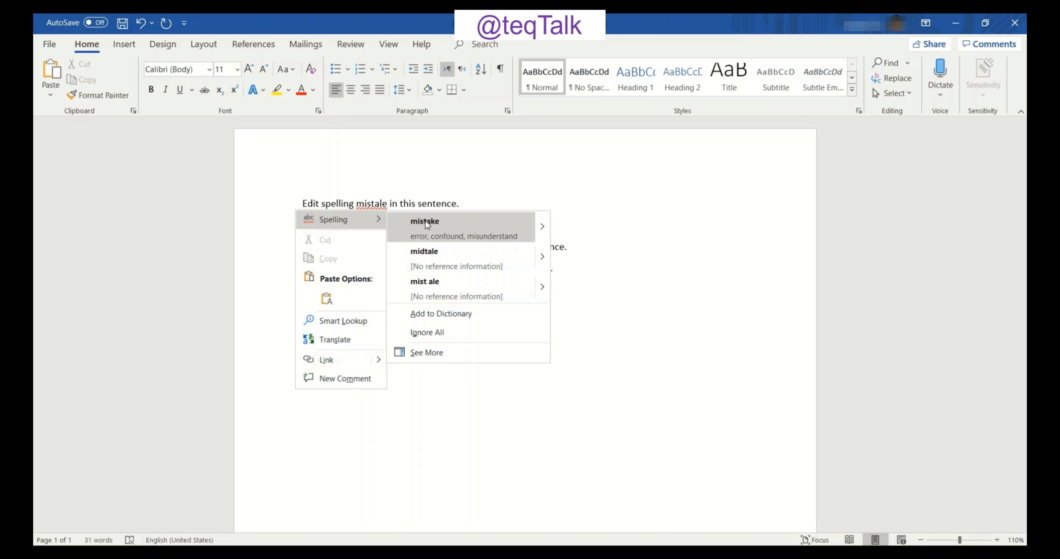
click(440, 230)
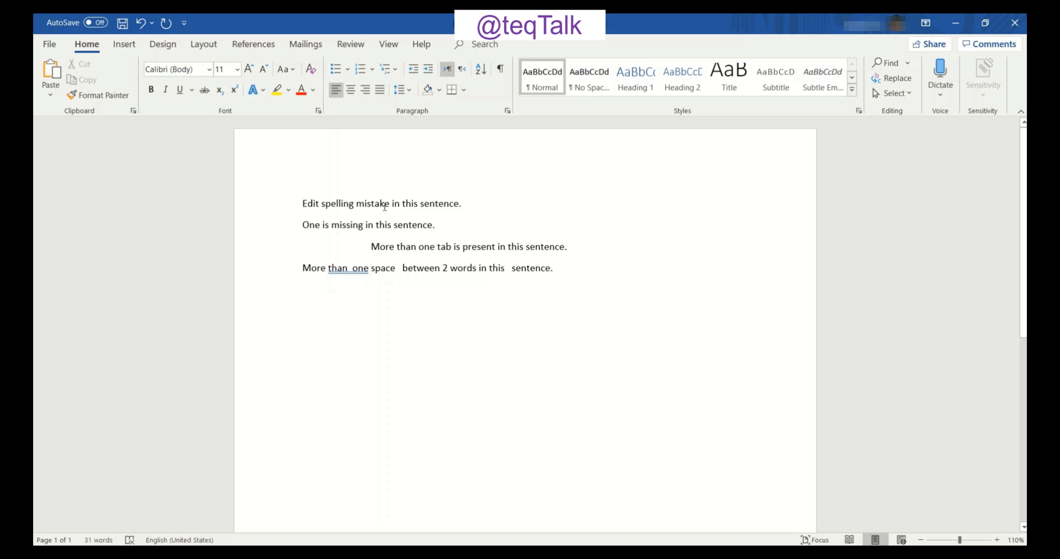
- Bring back the misspelling "mistale" in the first sentence by replacing the "k" with an "l"
click(384, 204)
key(BackSpace)
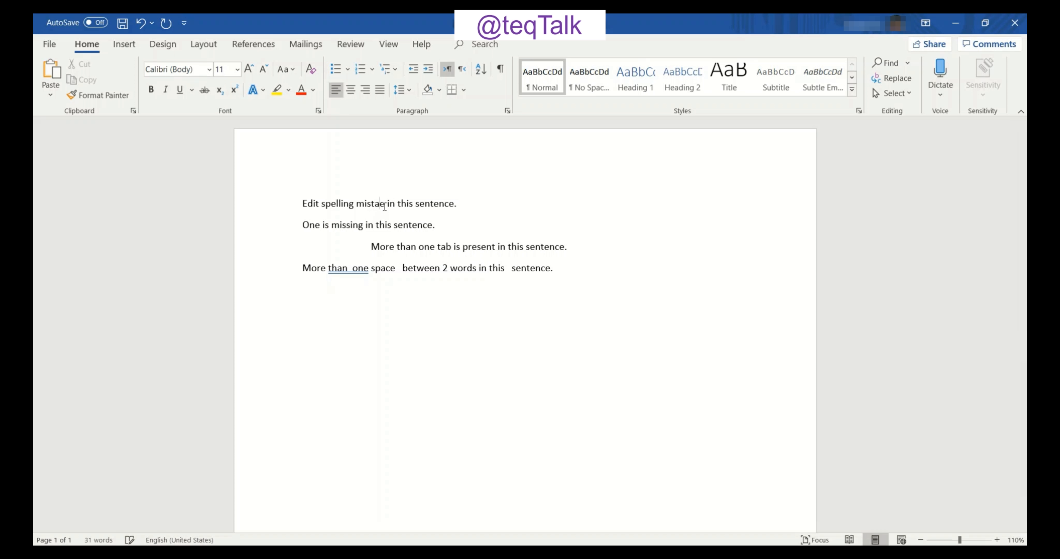
text(l)
click(399, 205)
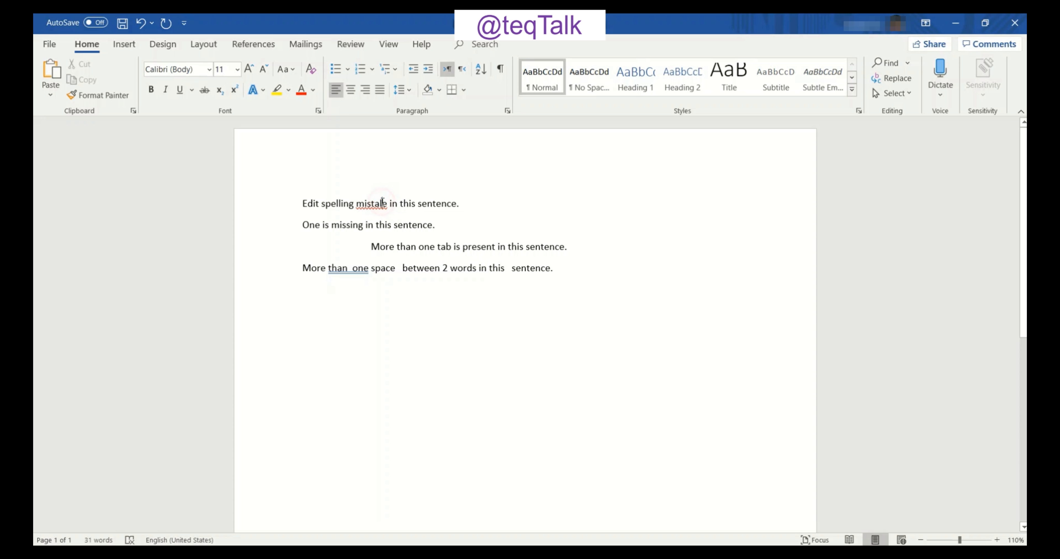
- Correct "mistale" to "mistake" in the first sentence by manually replacing the "l" with a "k"
key(Left)
key(Left)
key(BackSpace)
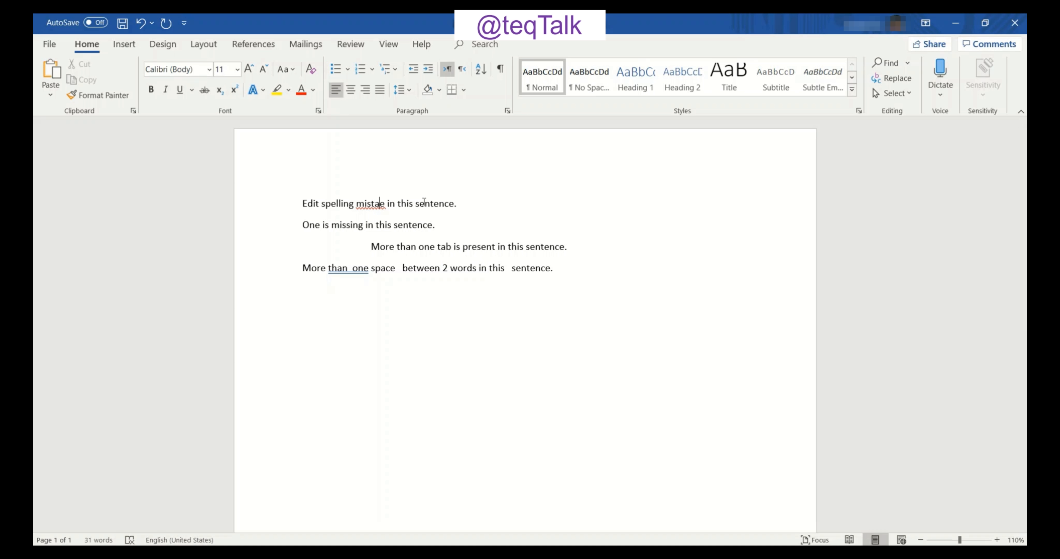
text(k)
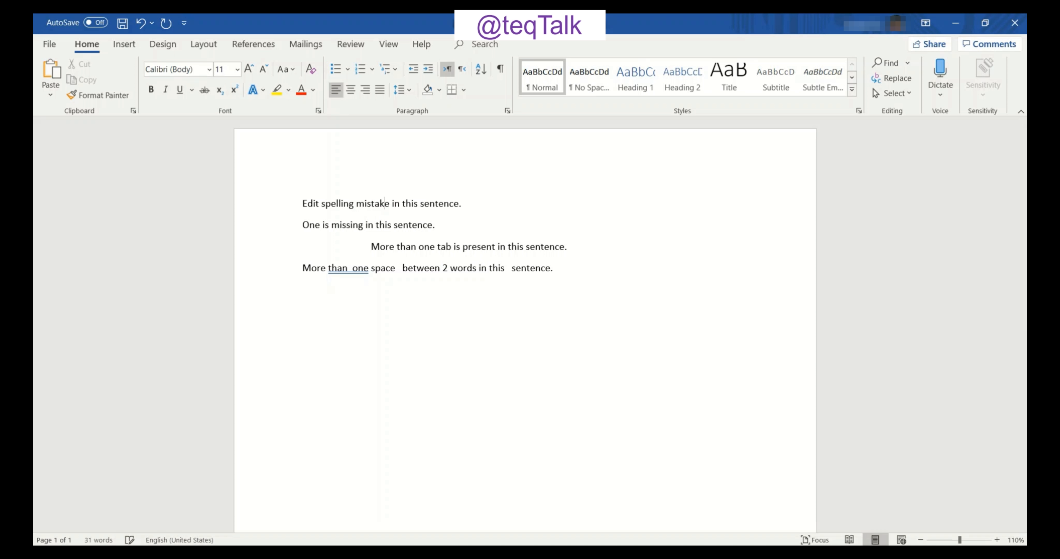
click(429, 203)
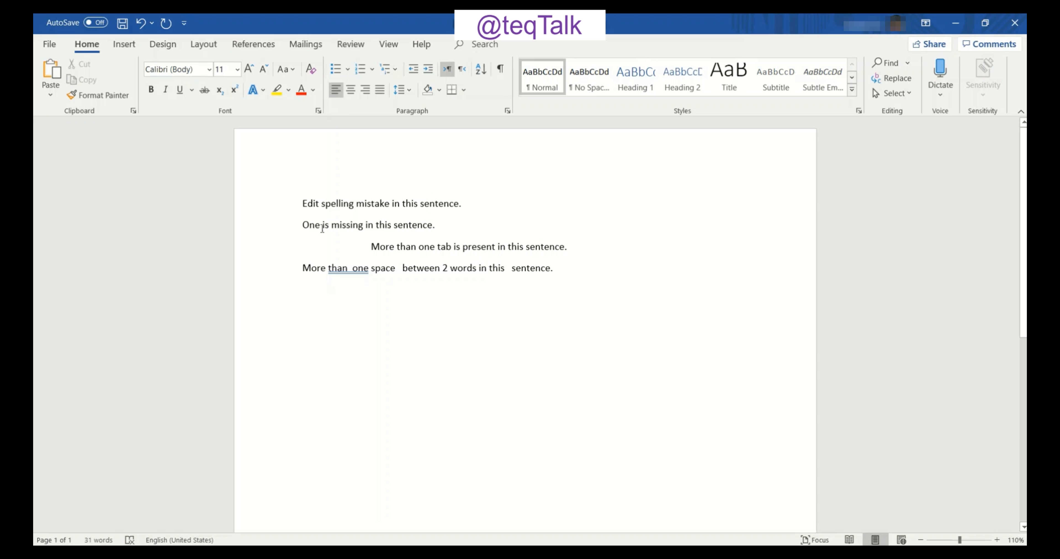
click(321, 225)
text(word)
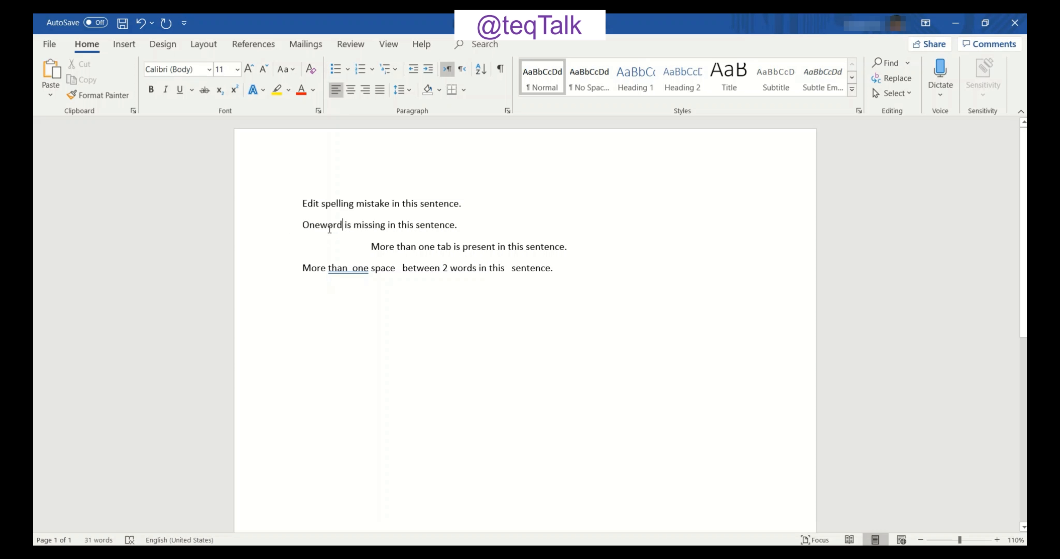
key(BackSpace)
key(BackSpace)
key(BackSpace)
key(BackSpace)
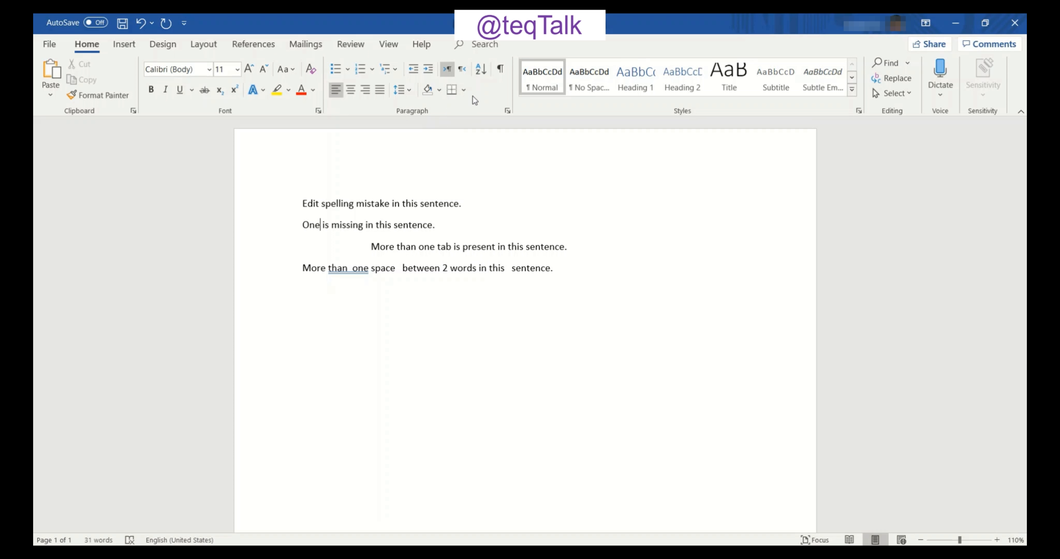
- With formatting marks shown, insert "word" after "One" in the second sentence, separated by a space, and hide the marks again
click(501, 69)
text(word)
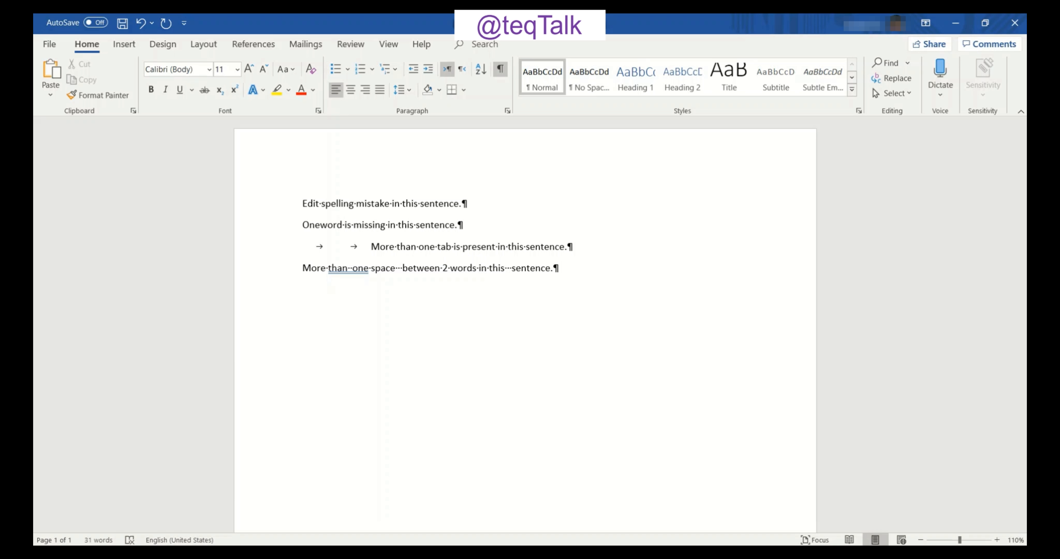
key(BackSpace)
key(BackSpace)
key(BackSpace)
key(BackSpace)
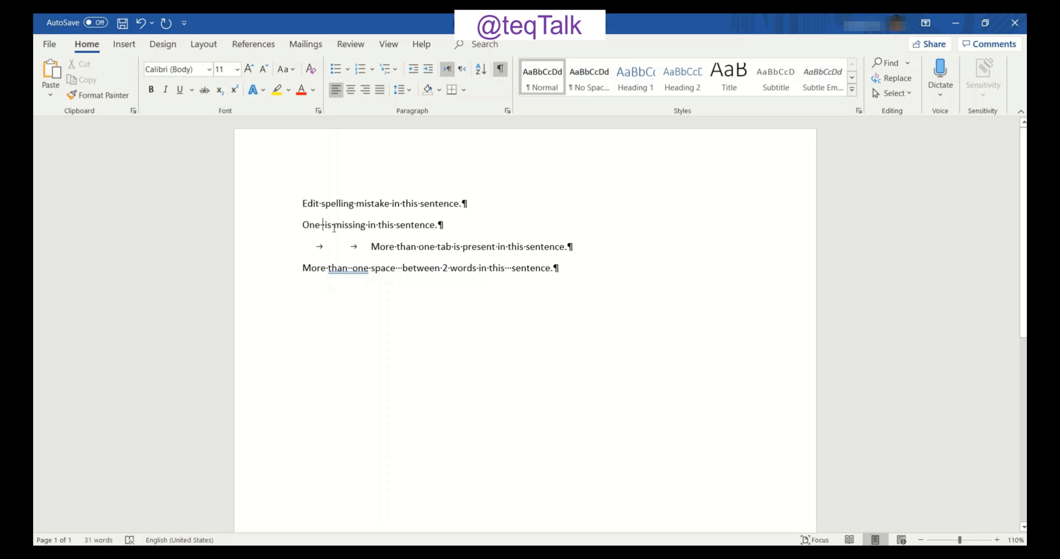
text(word)
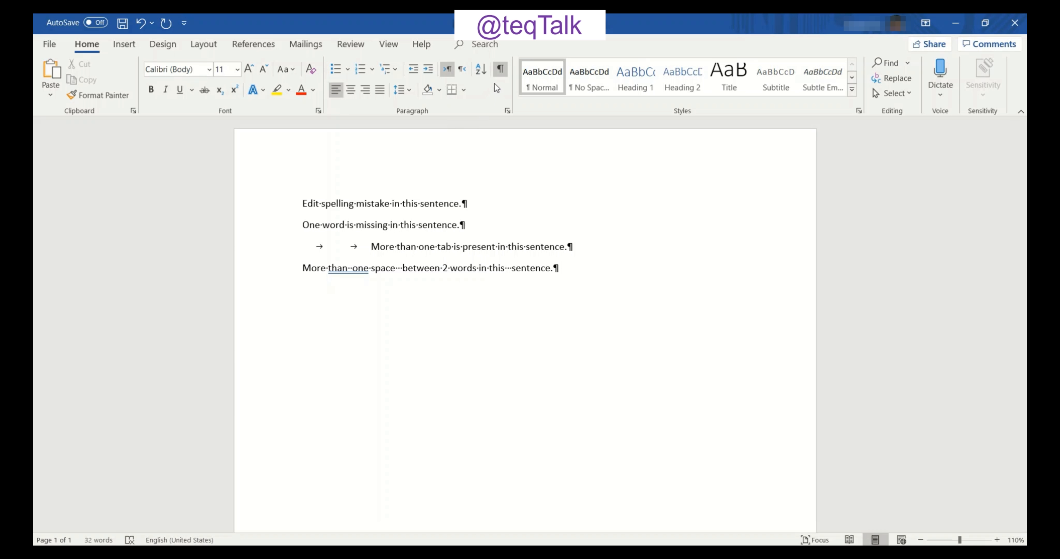
click(500, 73)
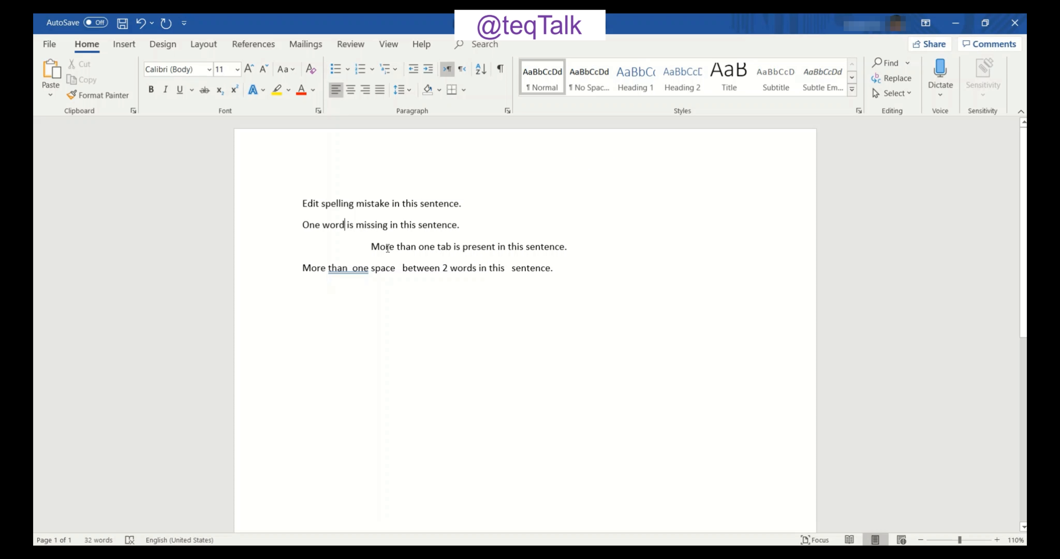
- With formatting marks shown, remove one of the two tabs before the third sentence and hide the marks again
click(386, 247)
click(501, 71)
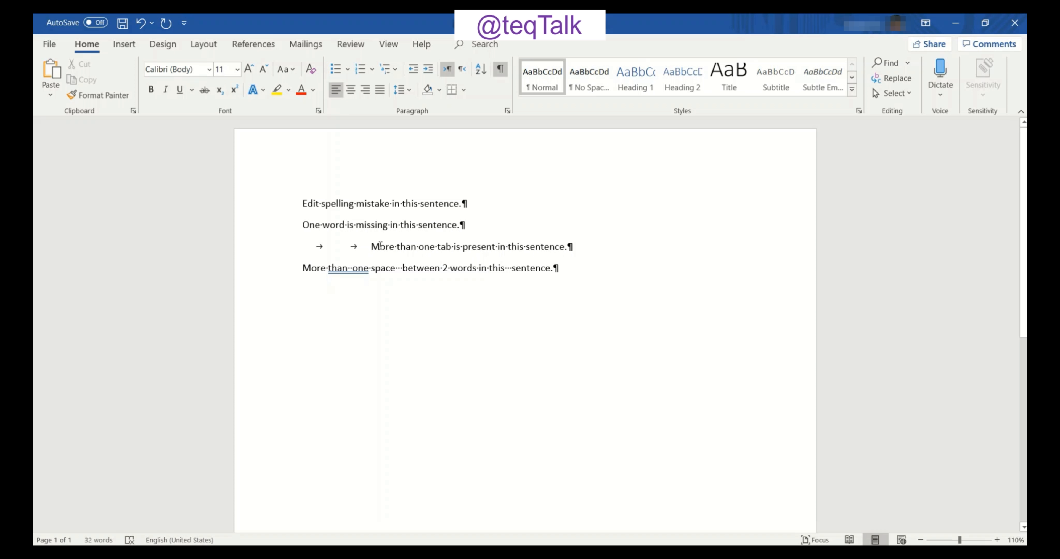
click(372, 247)
click(372, 246)
key(BackSpace)
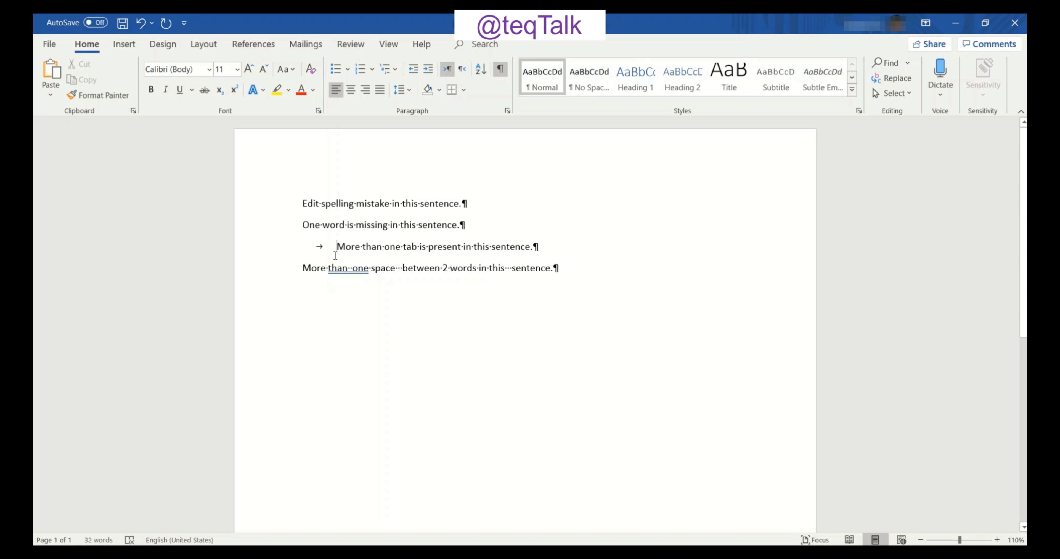
click(501, 69)
- Show the formatting marks and delete the extra space between "than" and "one" in the fourth sentence
double_click(308, 268)
click(501, 72)
click(352, 270)
key(BackSpace)
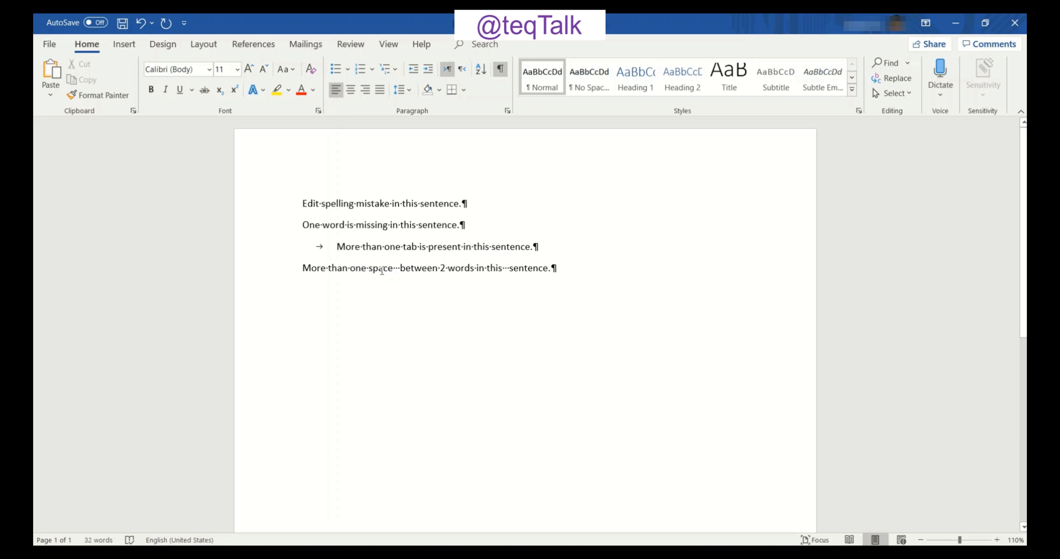
- Delete the extra spaces before "between" and before "sentence" in the fourth sentence, and hide the formatting marks
click(399, 268)
key(BackSpace)
key(BackSpace)
key(BackSpace)
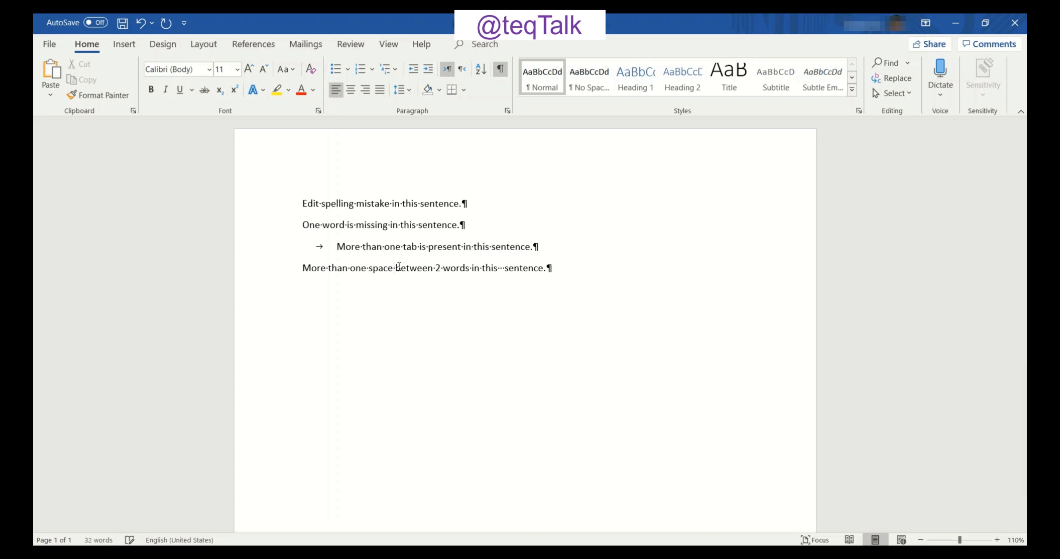
click(502, 268)
key(BackSpace)
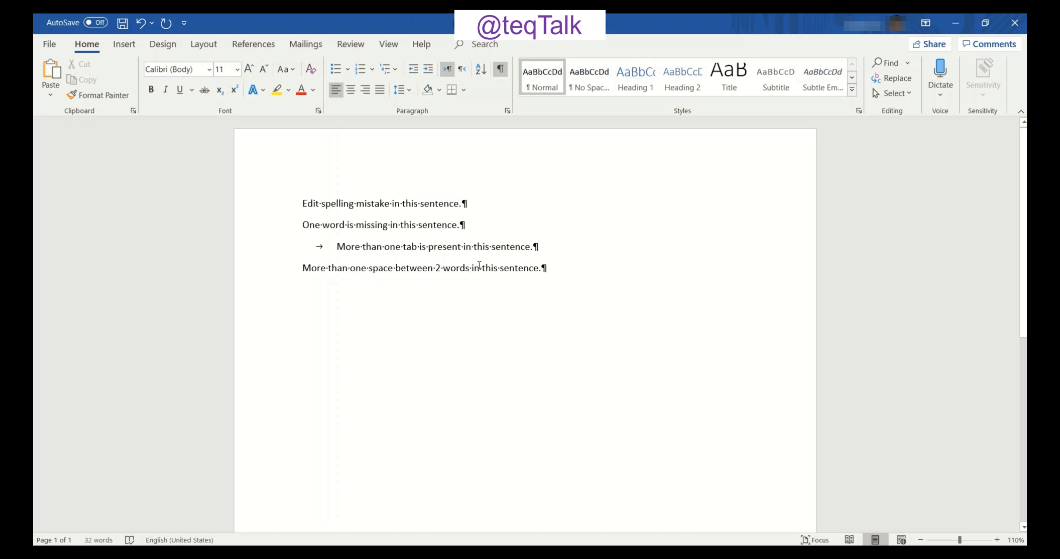
click(500, 69)
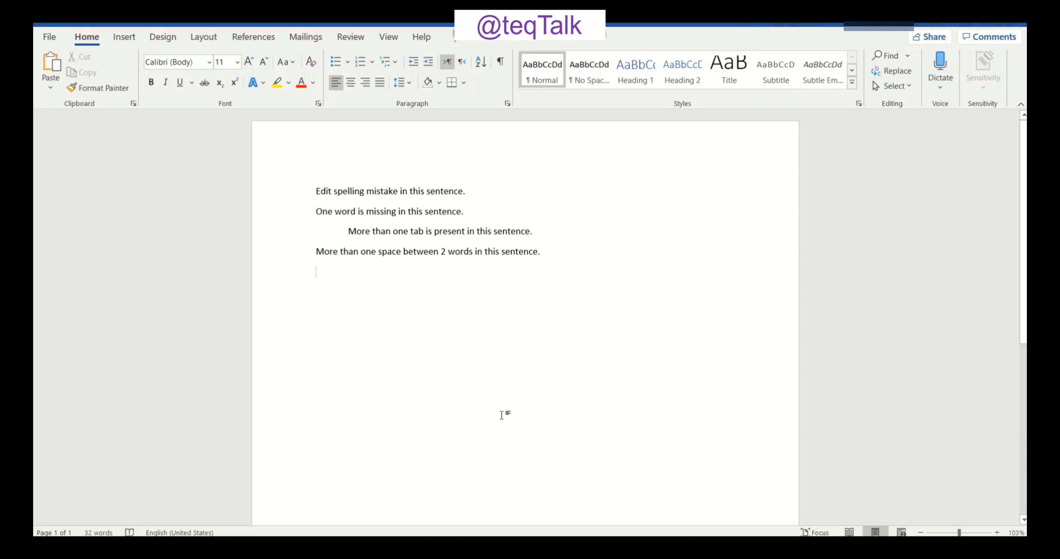
- Look over the page from the first sentence down to the blank area below the text and return to its beginning
scroll(599, 214, down, 3)
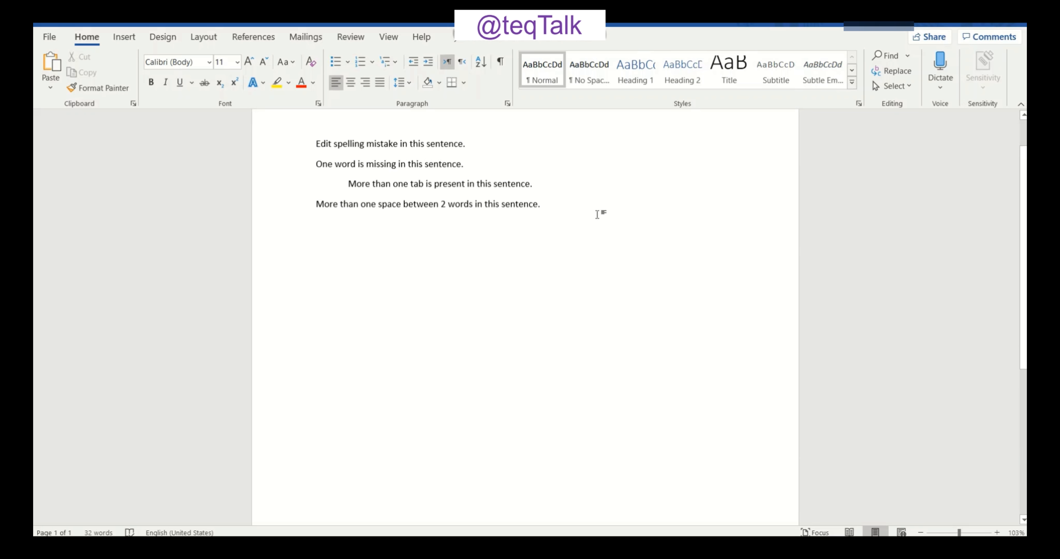
scroll(597, 212, down, 3)
scroll(591, 224, up, 3)
scroll(591, 227, up, 5)
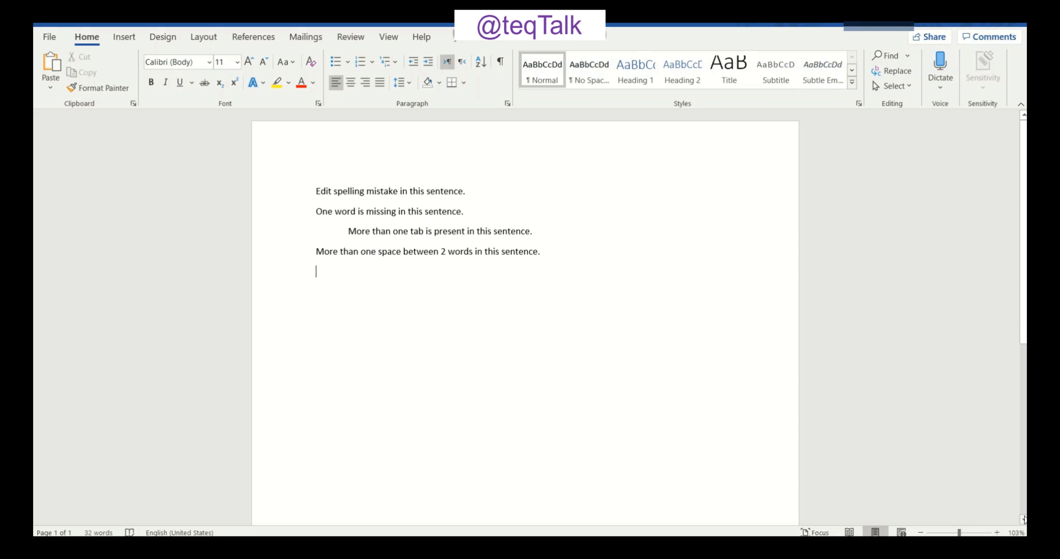
scroll(1023, 520, down, 4)
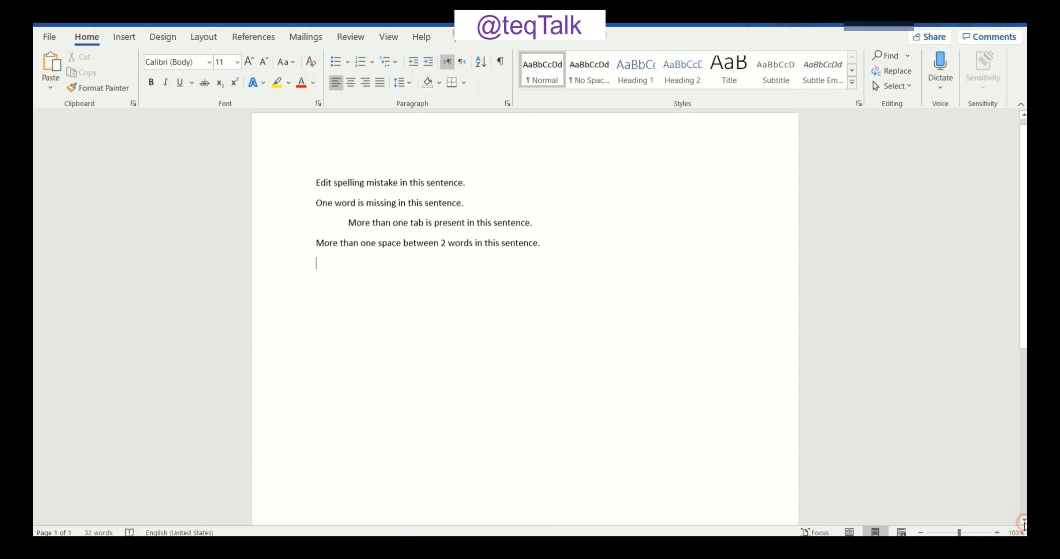
click(1023, 116)
click(1023, 116)
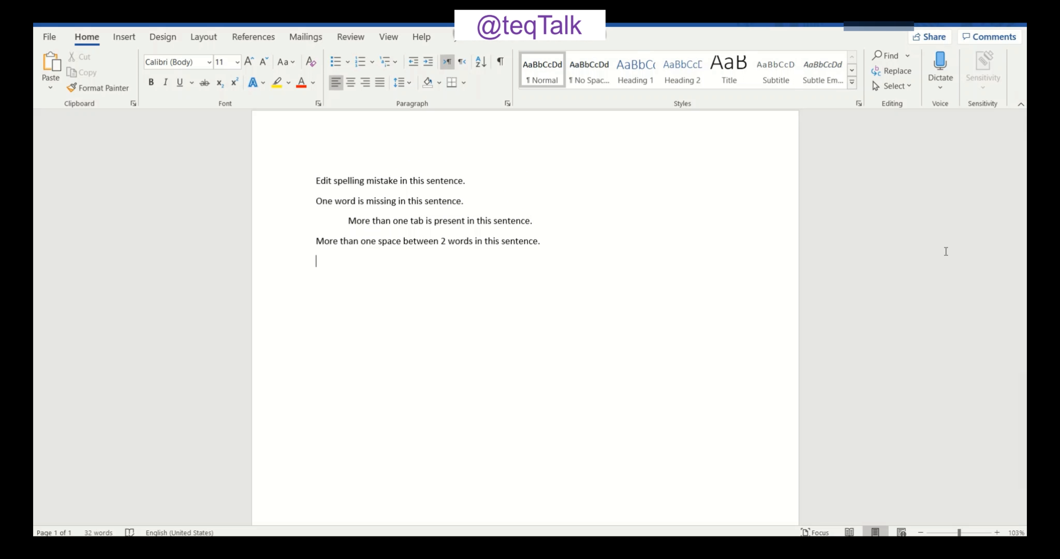
click(1024, 517)
click(1024, 517)
click(1024, 517)
click(1024, 517)
click(1024, 517)
click(1024, 517)
click(1024, 517)
click(1024, 517)
click(1024, 517)
click(1024, 517)
click(1024, 517)
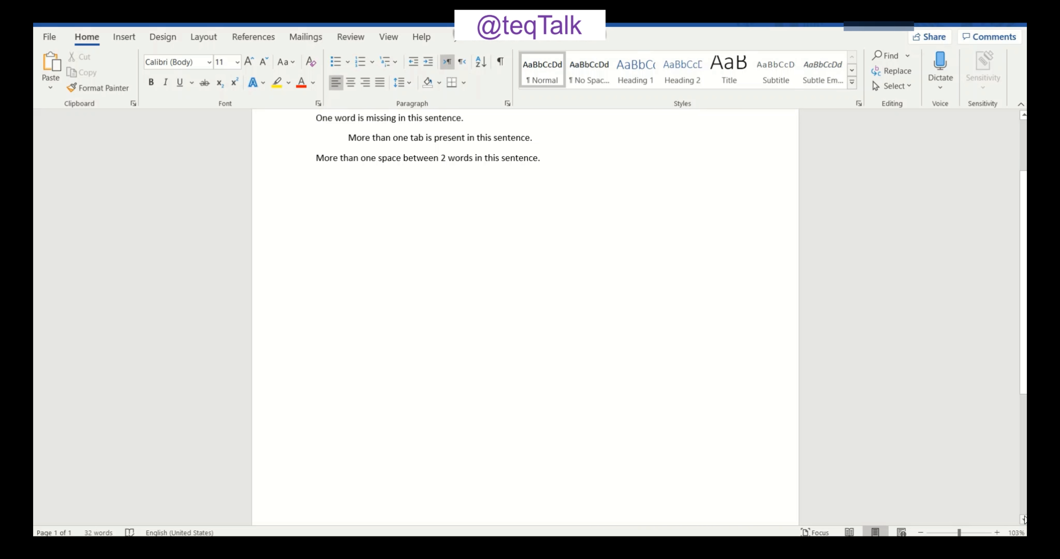
click(1024, 517)
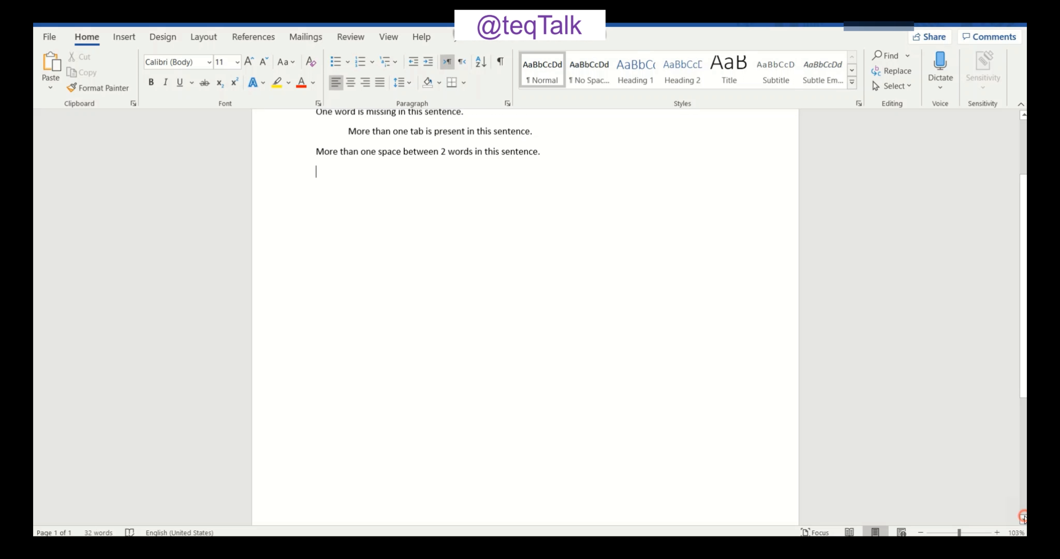
click(1024, 517)
click(1023, 517)
click(1024, 517)
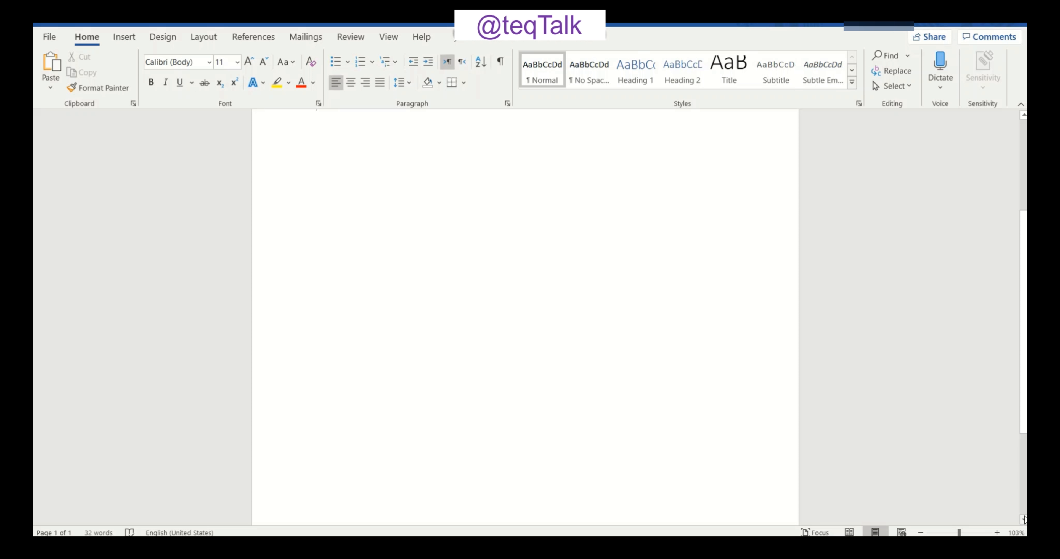
drag(1023, 294, 1008, 188)
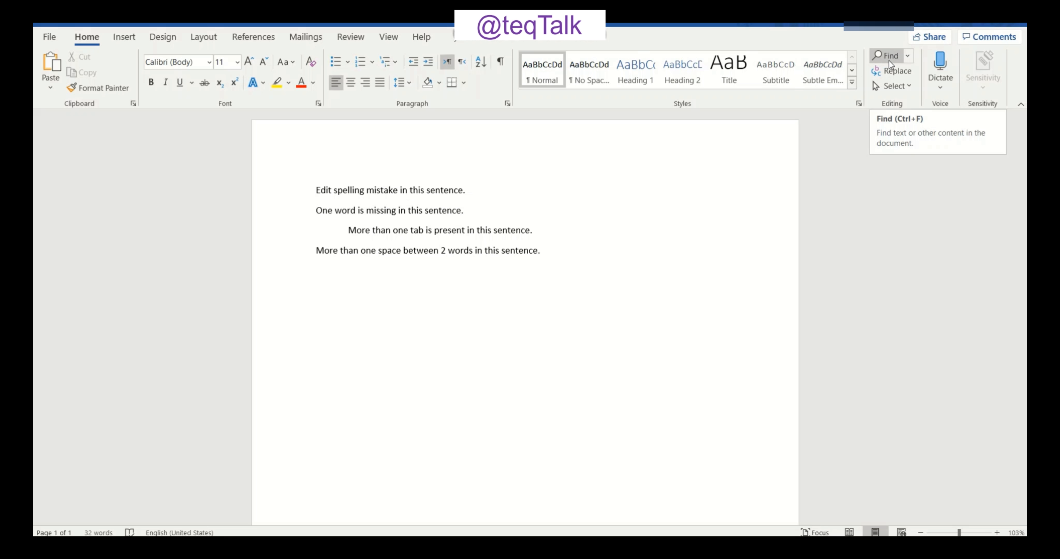
- Use Go To with Page as the target to jump to page 498
click(909, 58)
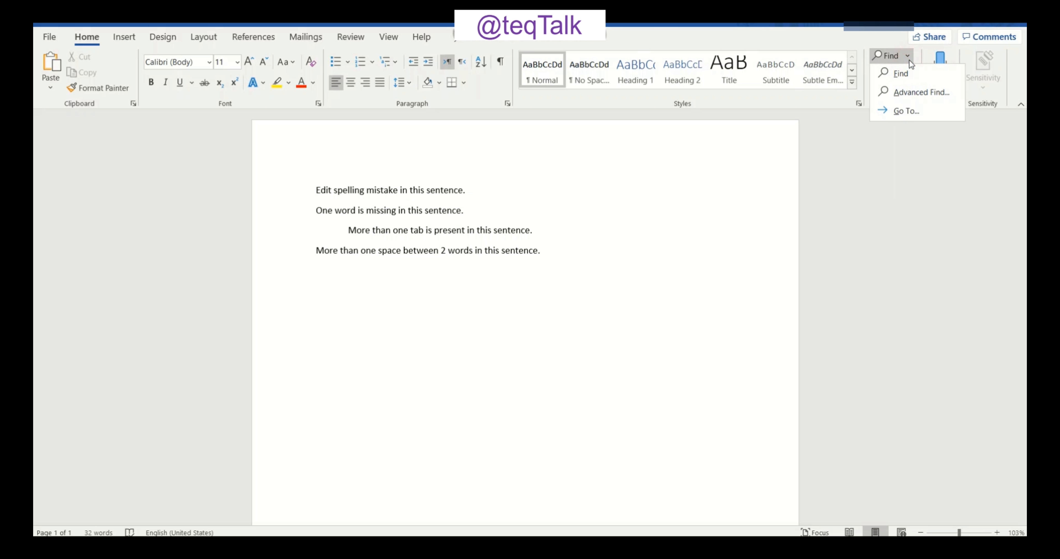
click(905, 111)
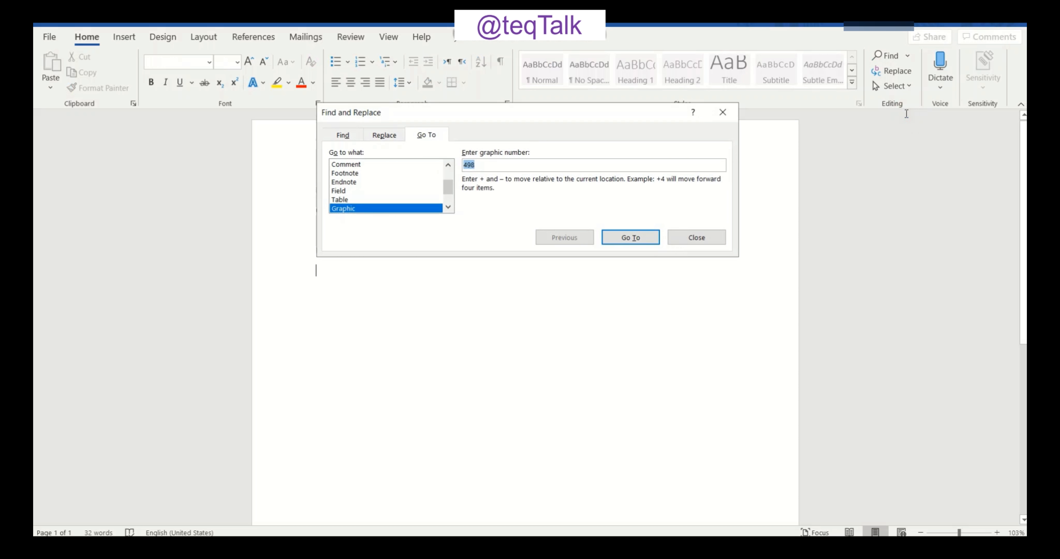
scroll(371, 185, up, 2)
click(367, 164)
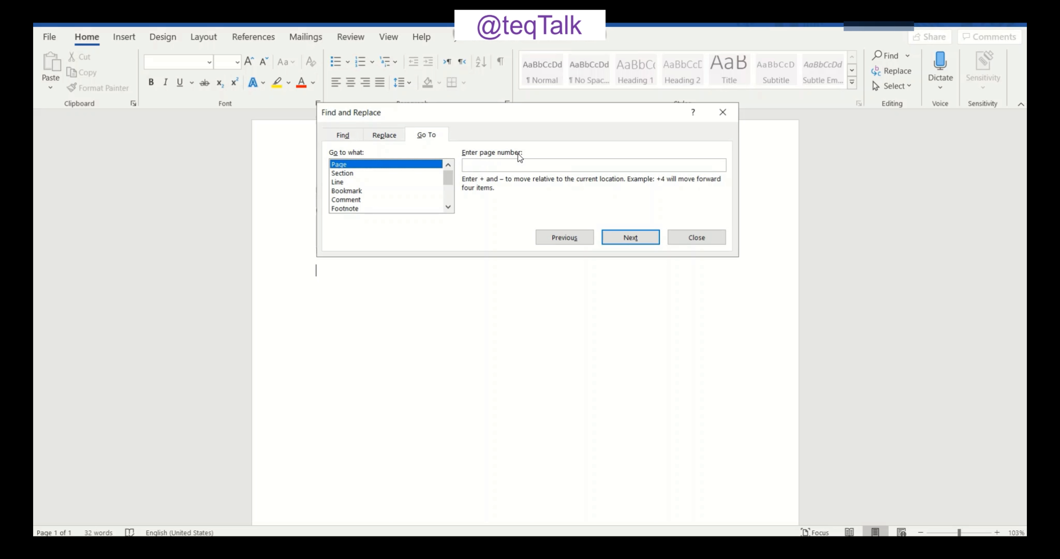
click(508, 164)
text(498)
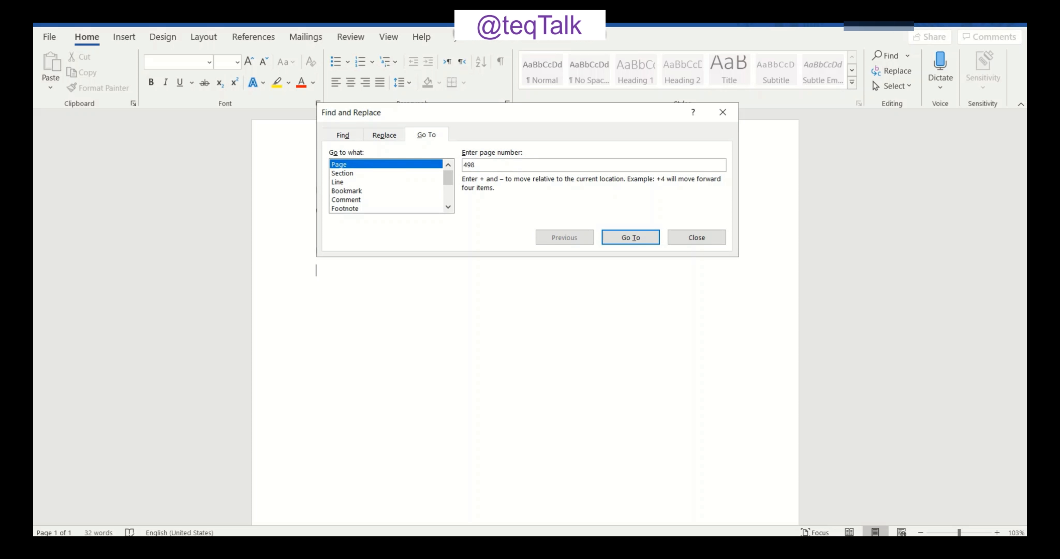
key(Return)
click(486, 165)
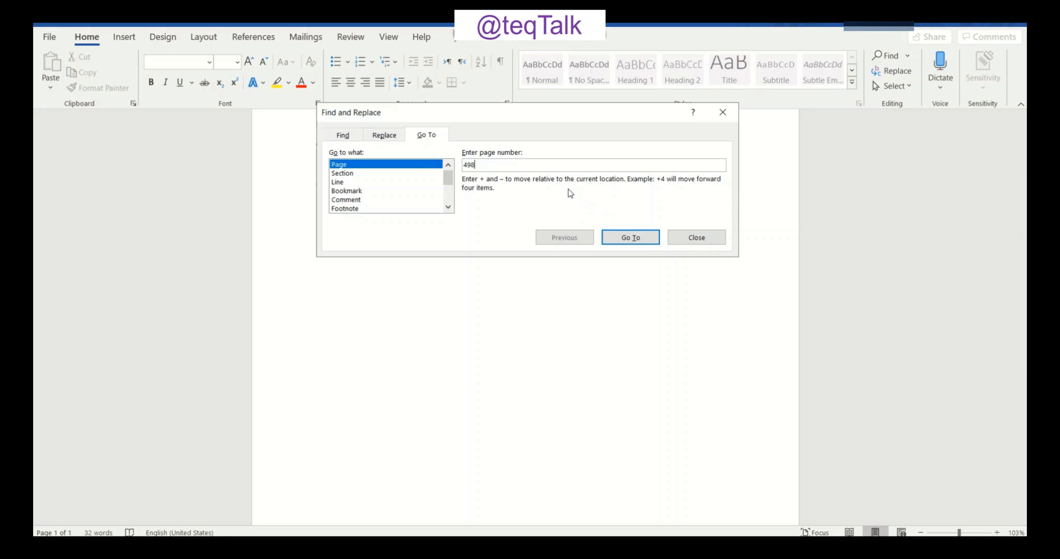
click(486, 167)
- Switch the Go To target to Table and enter 3 as the table number
click(448, 208)
click(448, 207)
click(448, 208)
click(448, 208)
click(448, 208)
click(448, 208)
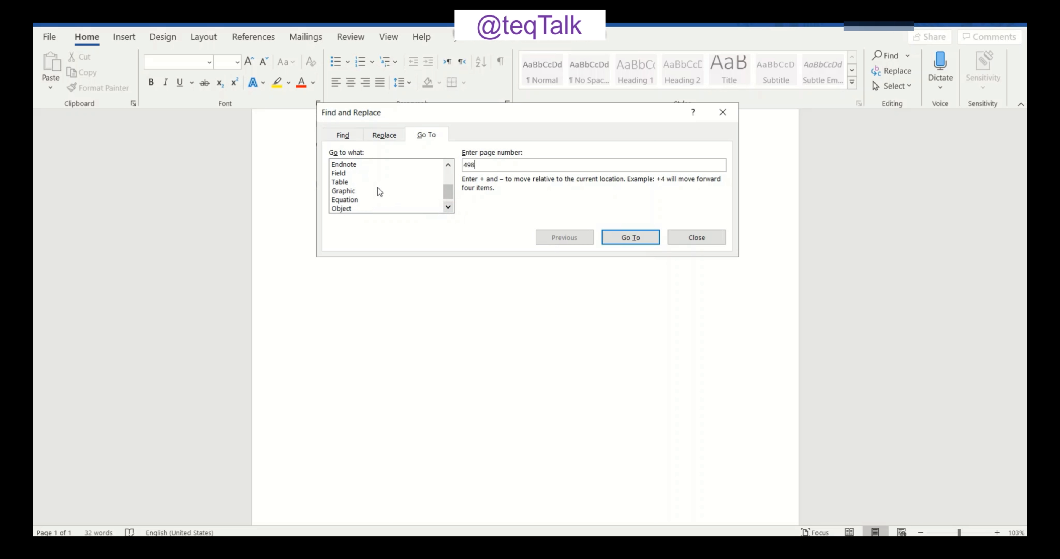
click(341, 183)
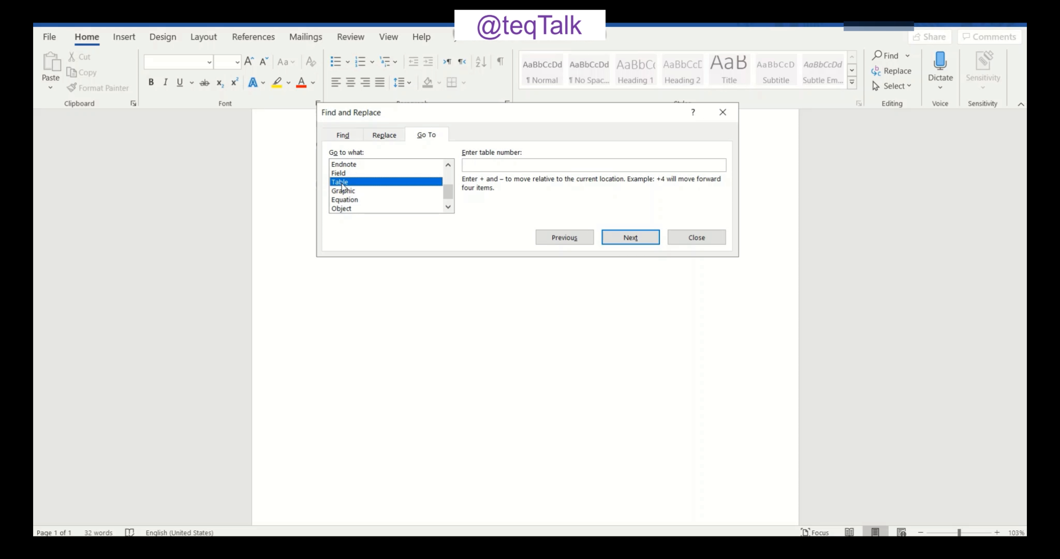
click(495, 166)
text(3)
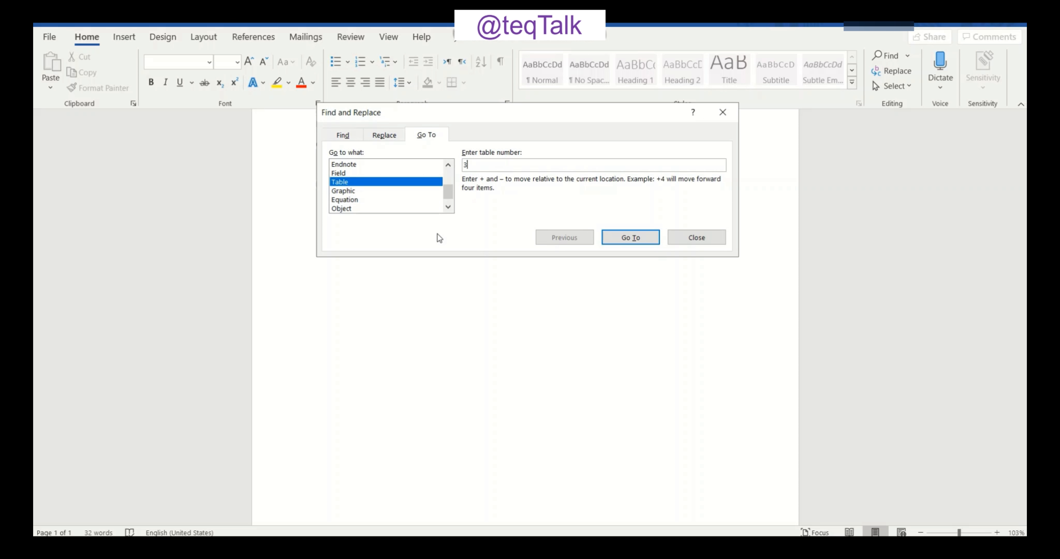
- Switch the Go To target to Graphic and close the Find and Replace dialog
click(448, 208)
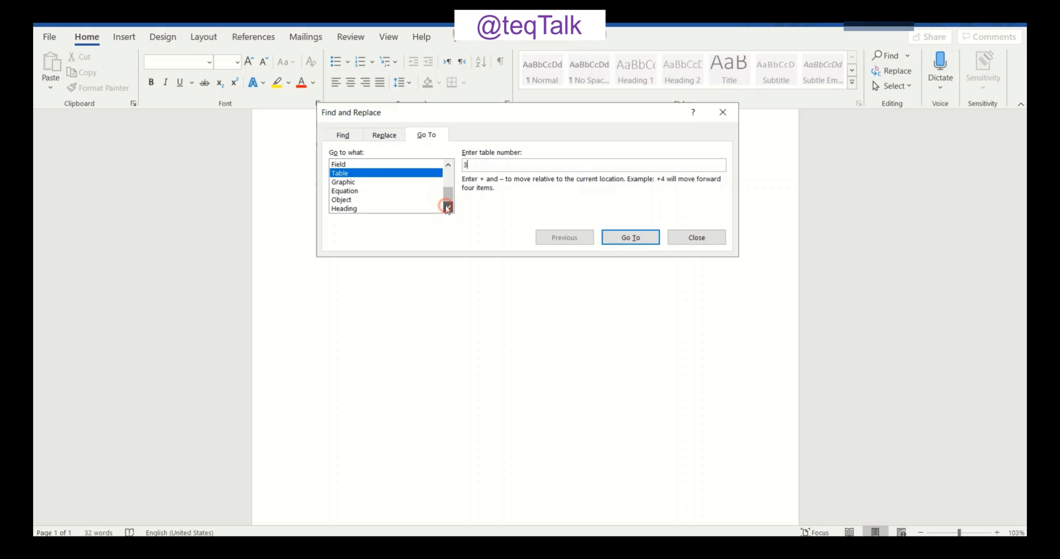
click(354, 183)
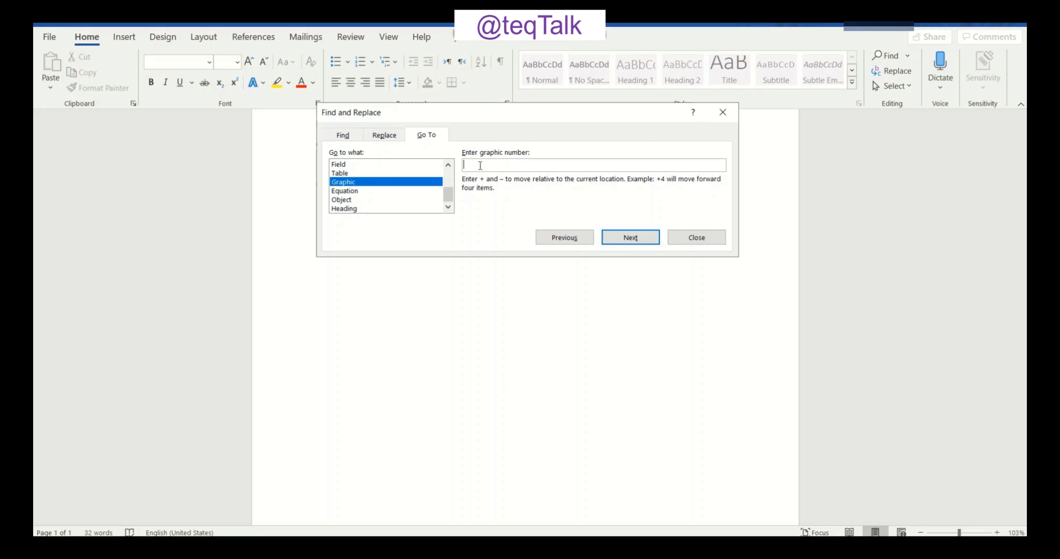
click(480, 165)
click(723, 111)
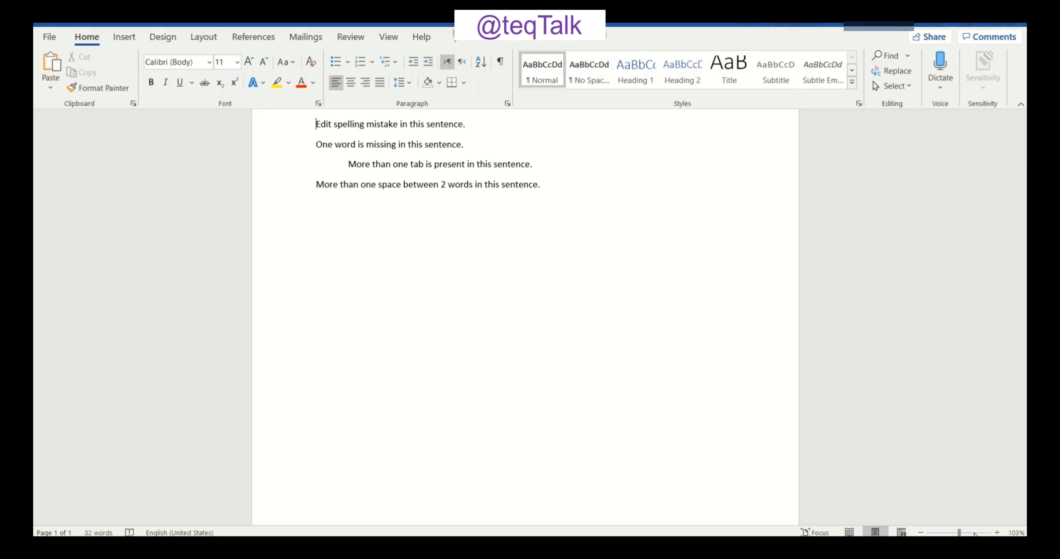
- Zoom the document to 282% and pan sideways across the enlarged page
click(974, 533)
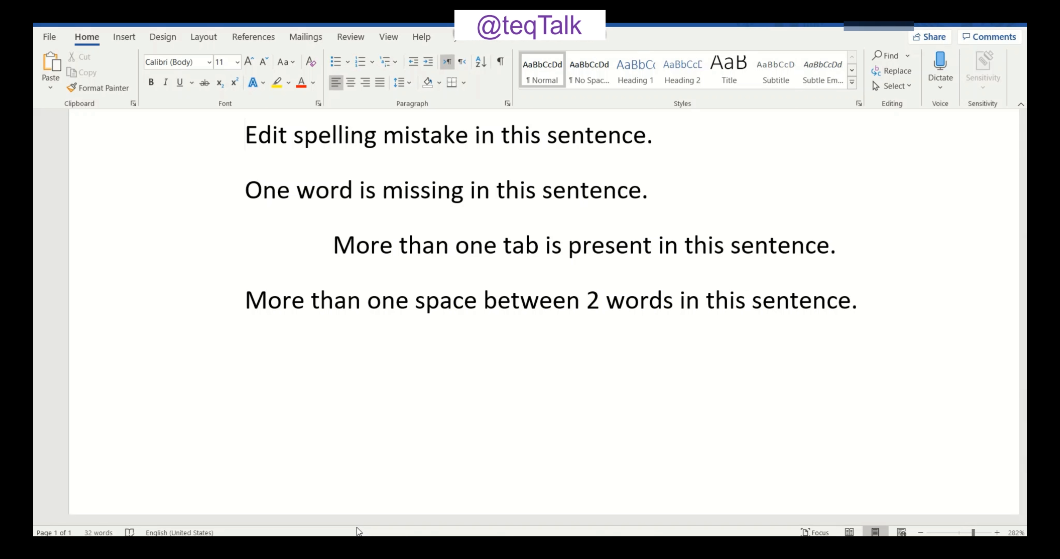
key(ctrl+End)
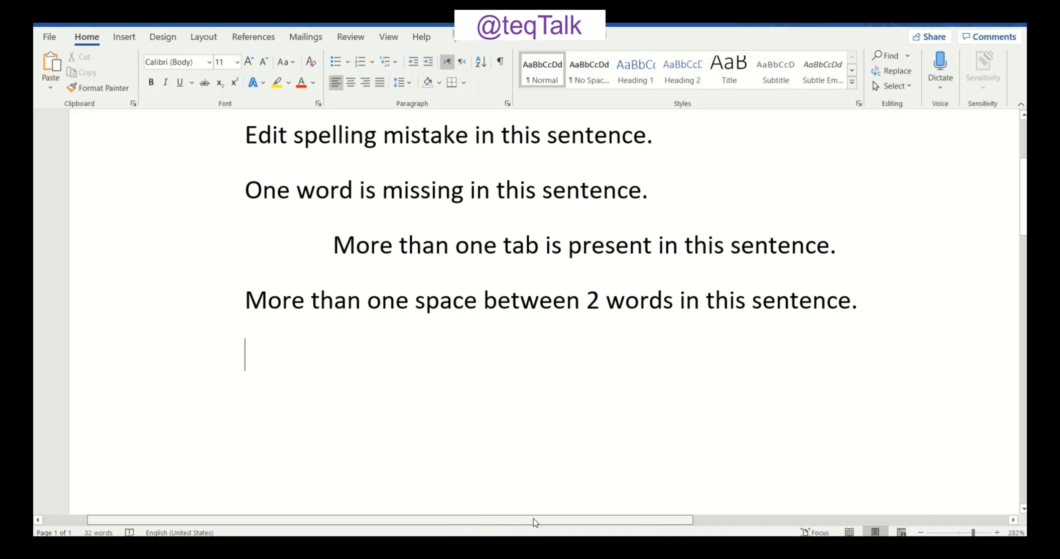
drag(645, 521, 456, 537)
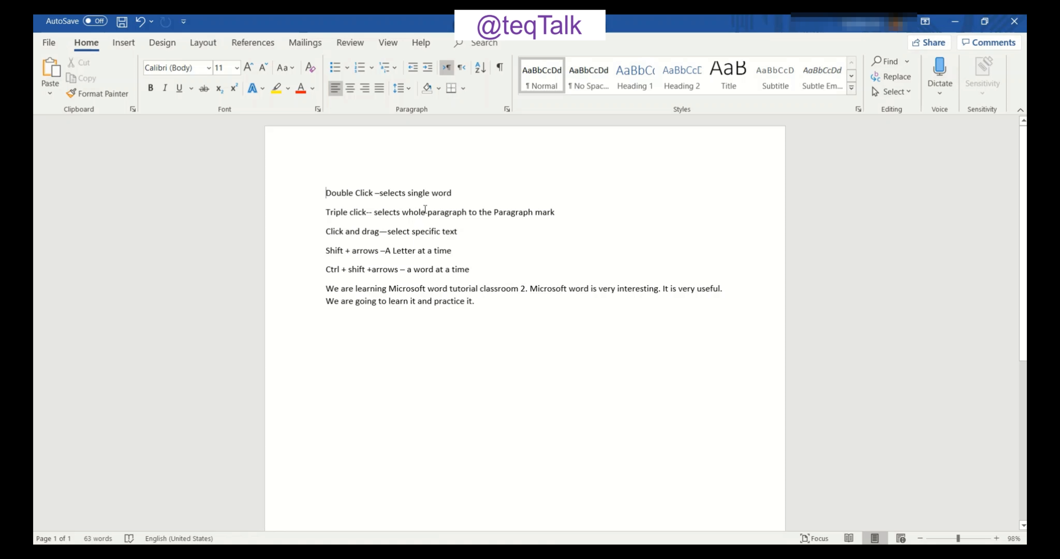
- Format the word "single" in the first line with the Calibri Light heading font, bold, italic and red
double_click(419, 194)
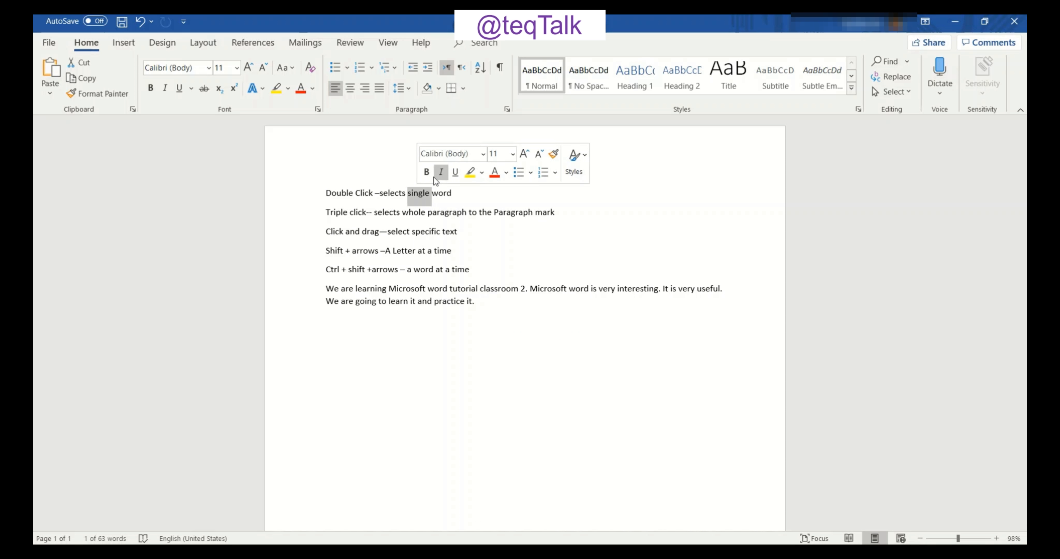
click(483, 154)
click(463, 190)
click(426, 172)
click(441, 172)
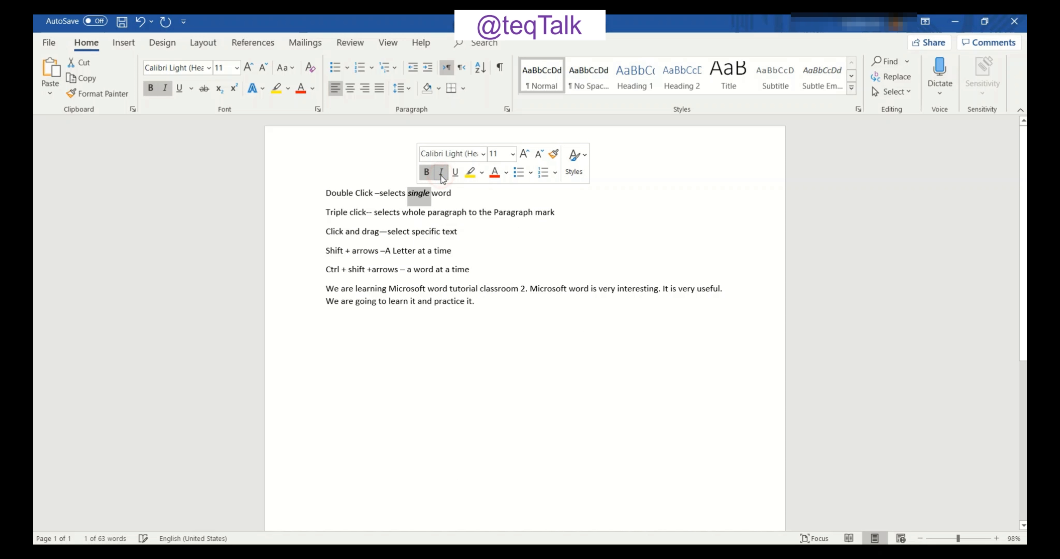
click(498, 177)
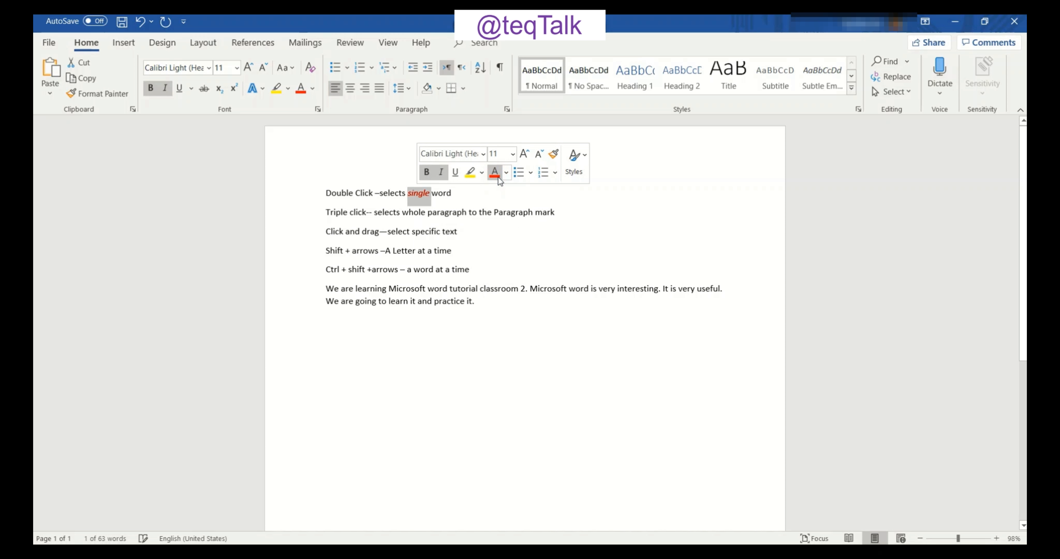
click(436, 206)
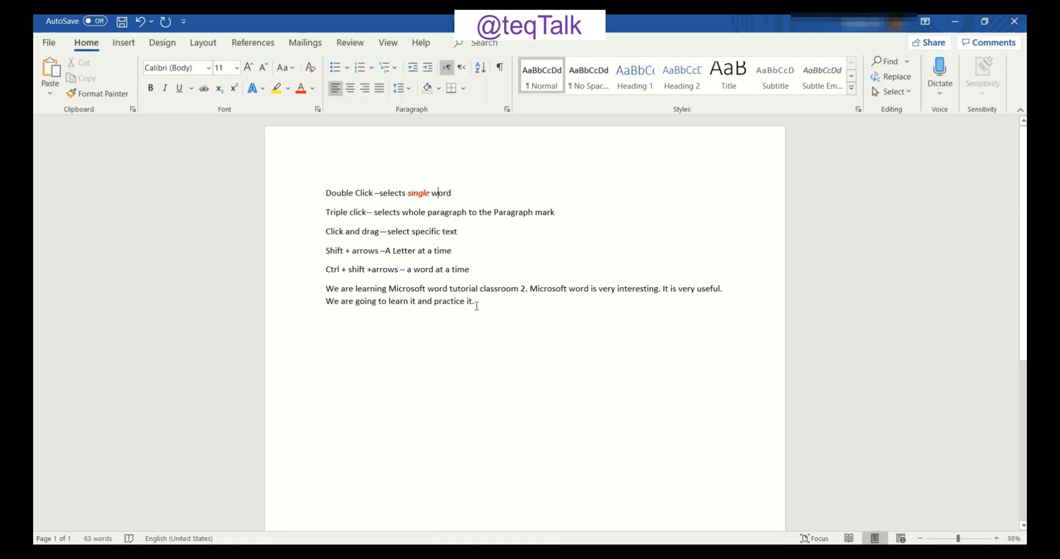
- Select the whole last paragraph, starting with "We are learning", and make it bold
double_click(334, 289)
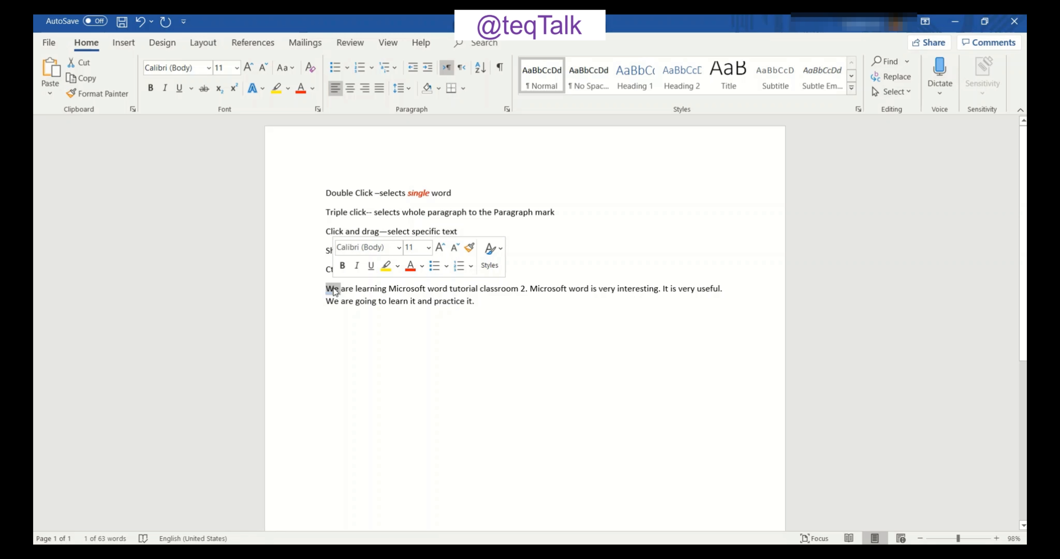
click(357, 289)
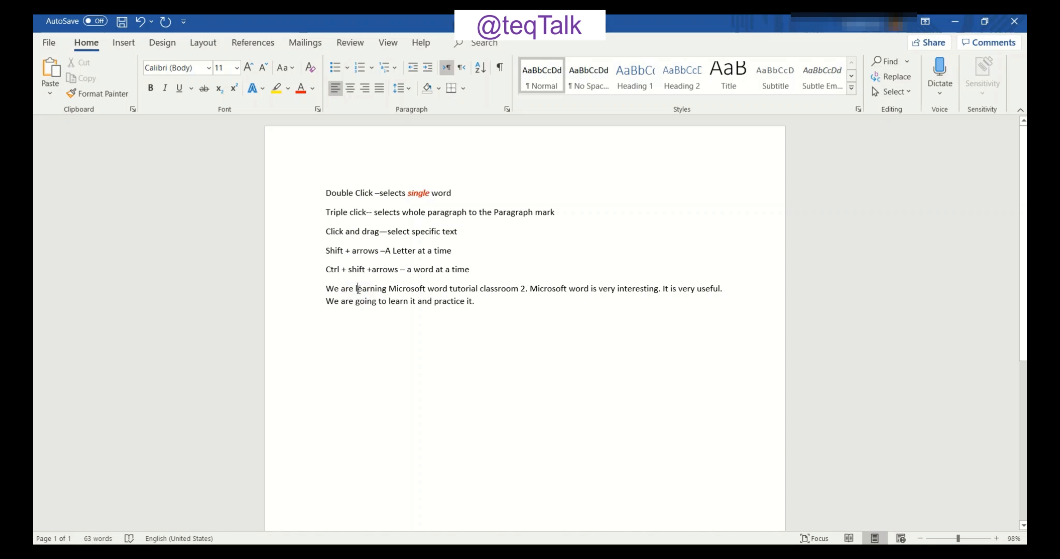
click(326, 289)
triple_click(327, 288)
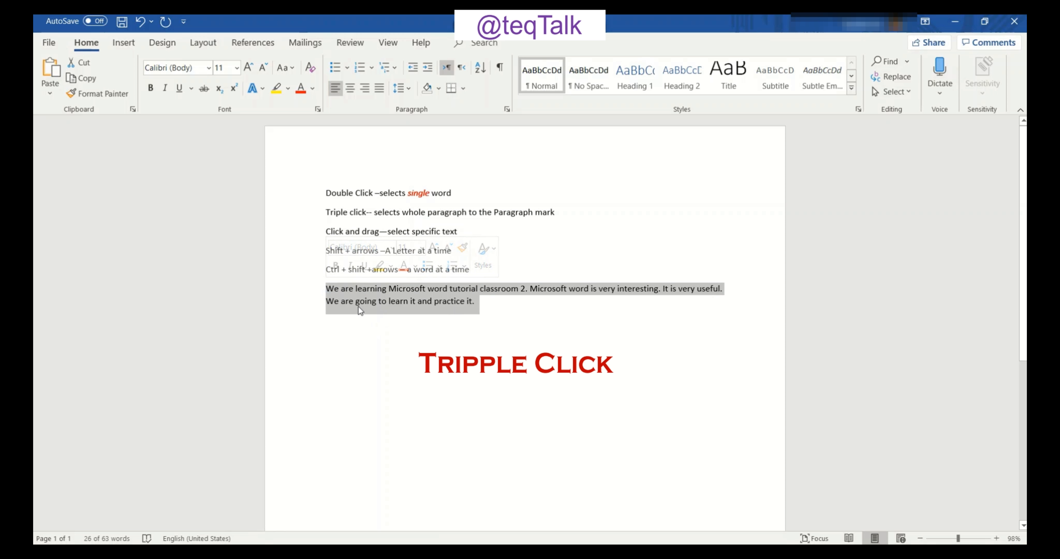
click(151, 88)
- Show the formatting marks, select the last paragraph including its paragraph mark, and clear the selection
click(500, 67)
click(511, 303)
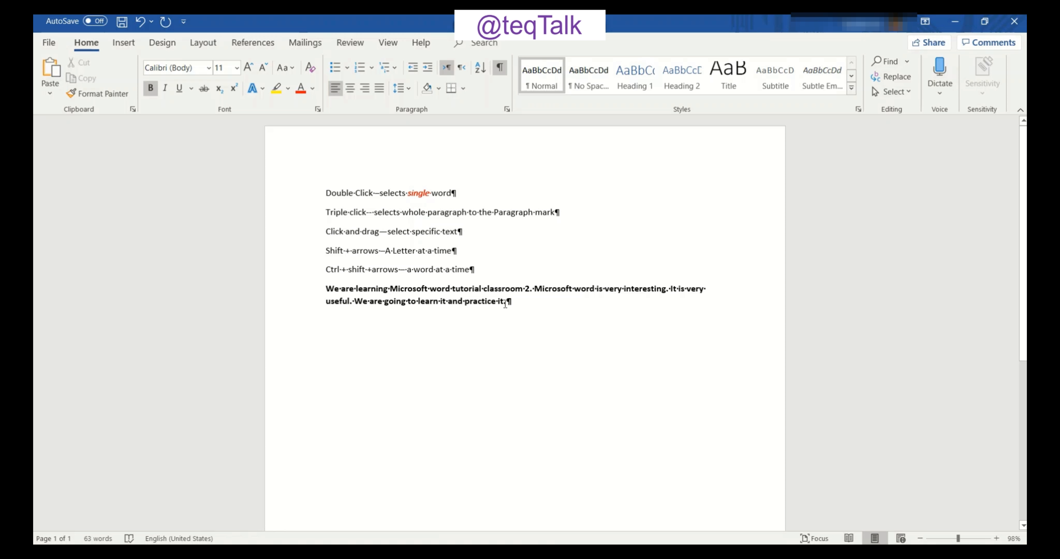
click(327, 289)
drag(326, 289, 535, 299)
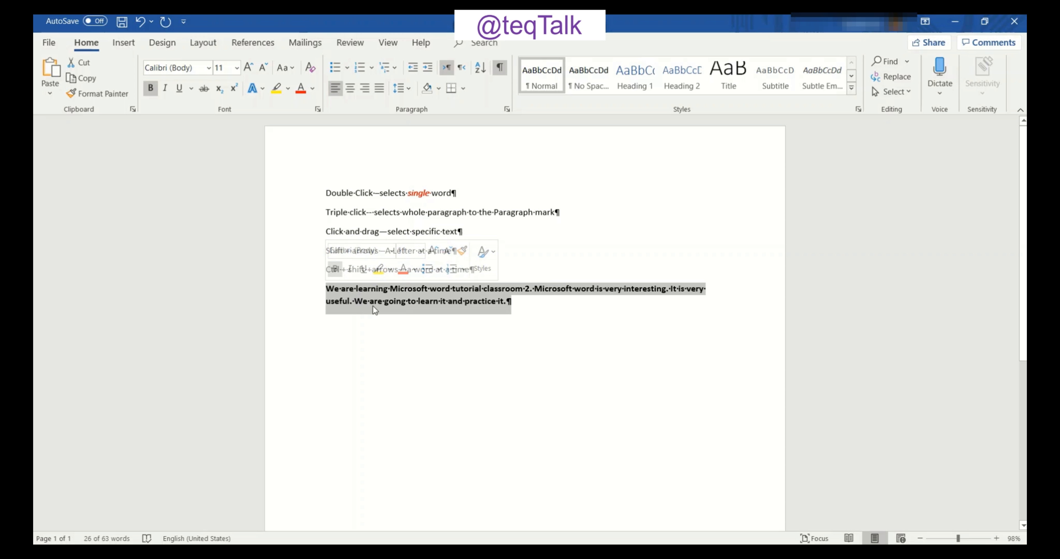
click(530, 305)
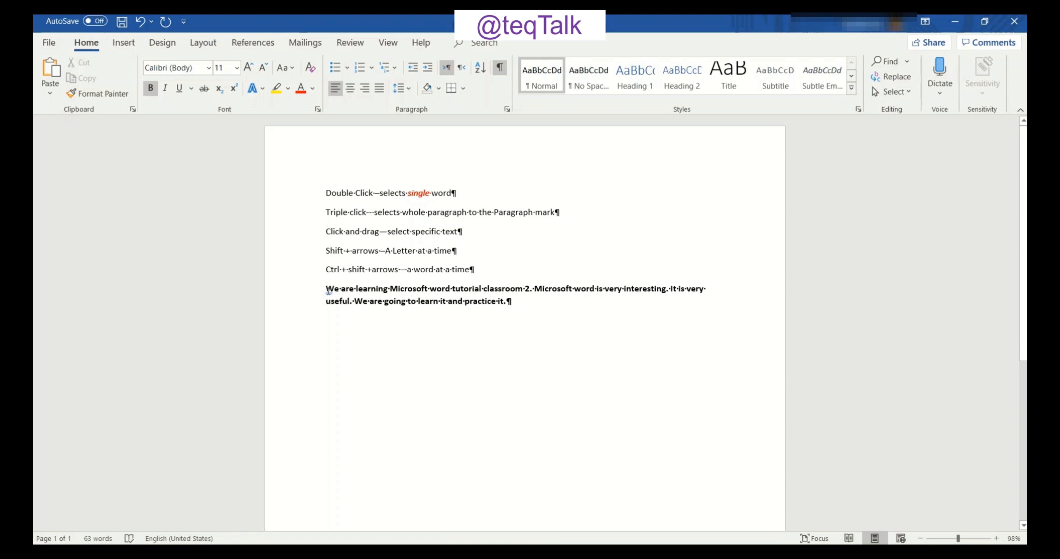
- Hide the formatting marks and highlight "We are learning Microsoft word" in the last paragraph in yellow
key(ctrl+shift+8)
drag(326, 289, 445, 288)
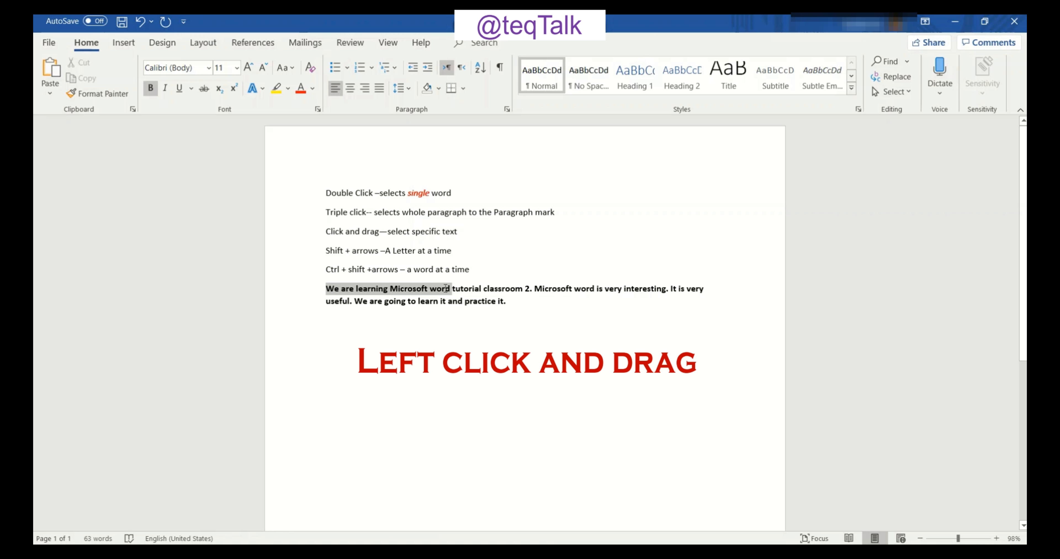
click(497, 266)
- Select the word "Shift" at the start of the fourth line letter by letter, and clear the selection
click(326, 250)
key(shift+Right)
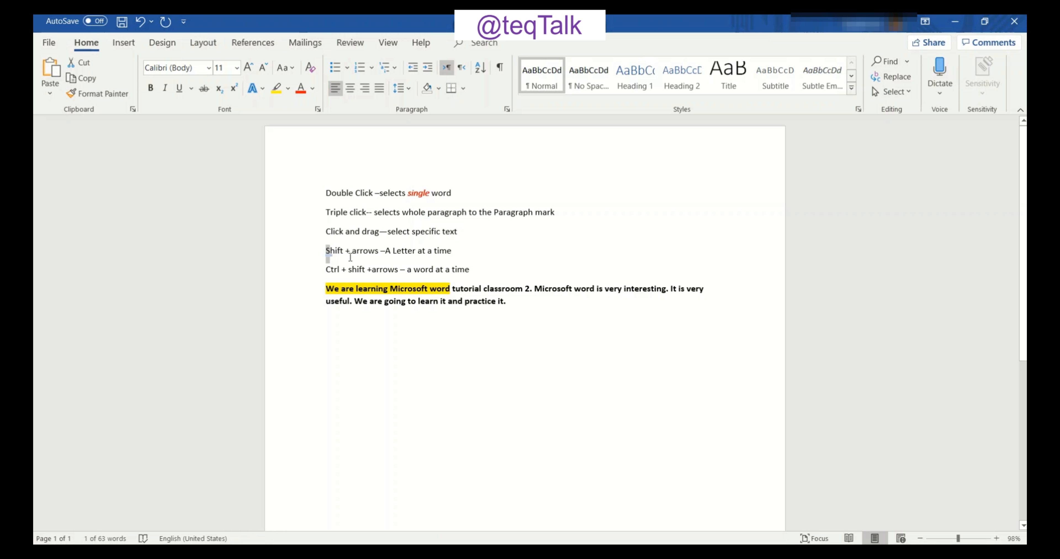
key(shift+Right)
key(shift+Right)
key(shift+Right)
key(shift+Right)
click(344, 258)
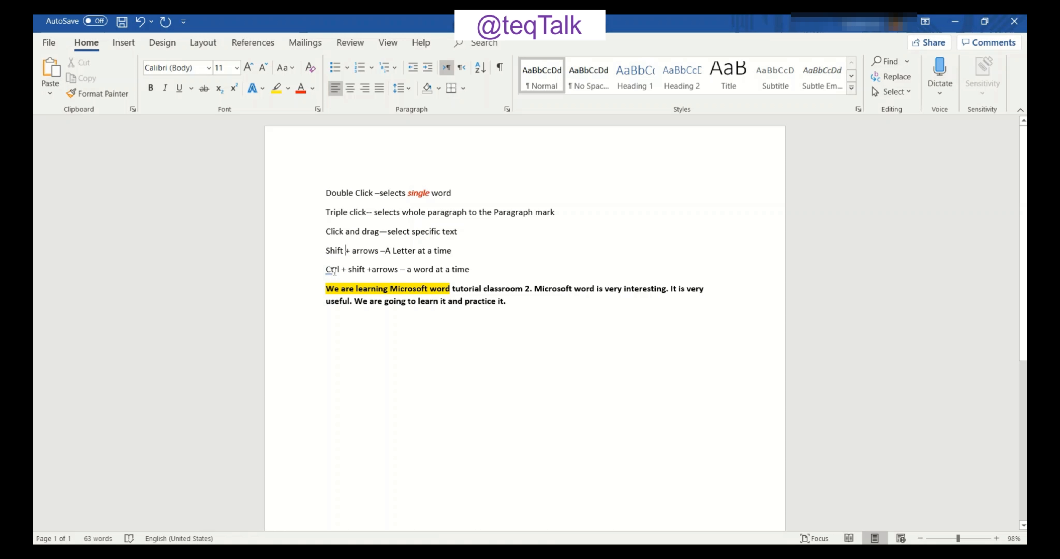
- Select "Ctrl + shift +arrows" at the start of the fifth line one word at a time
click(328, 269)
key(ctrl+shift+Right)
key(ctrl+shift+Right)
key(ctrl+shift+Right)
key(ctrl+shift+Right)
key(ctrl+shift+Right)
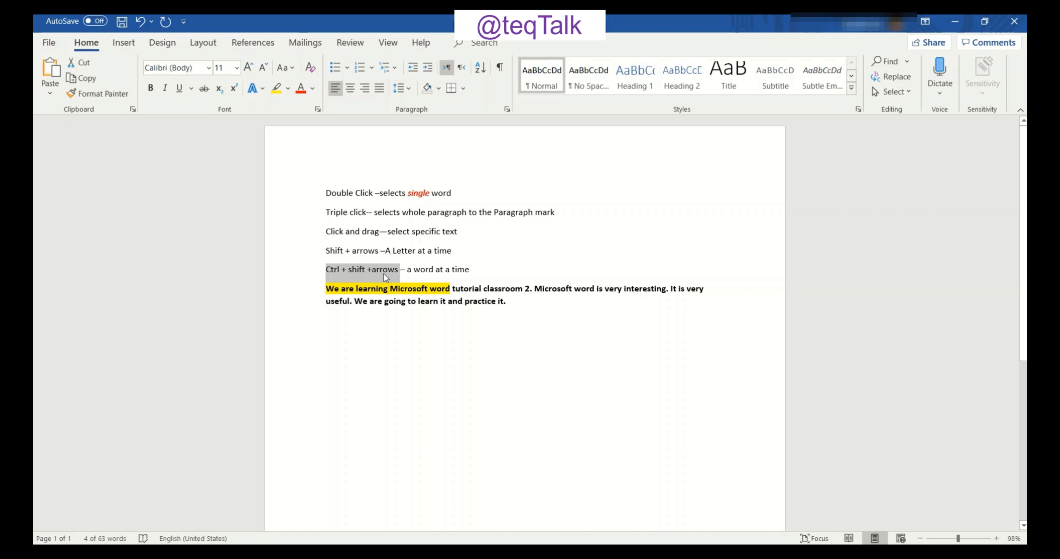